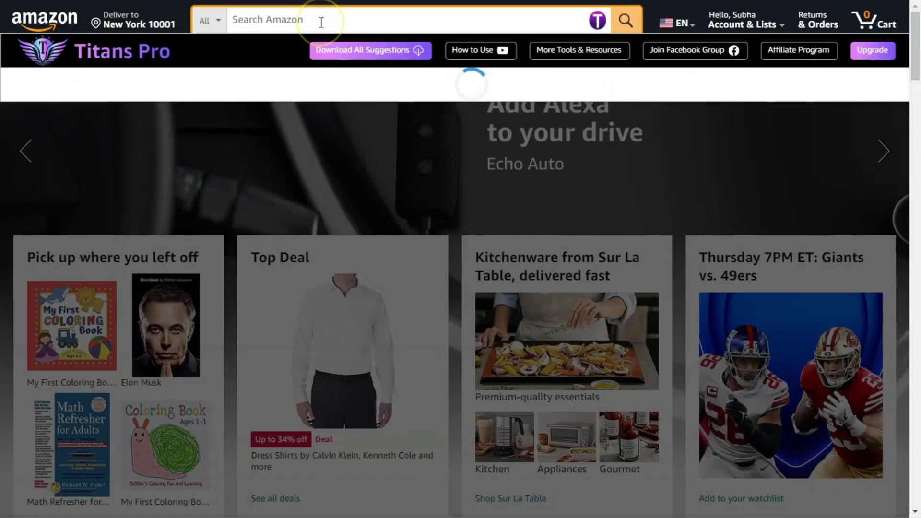
# Search Amazon for 'coloring' and open the Titans Pro keyword table sorted alphabetically.
pyautogui.write('color')
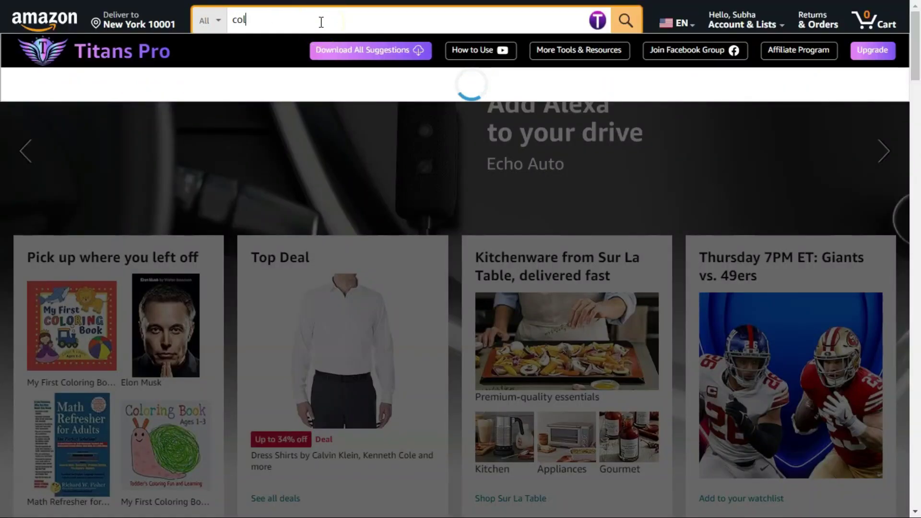
pyautogui.write('ing')
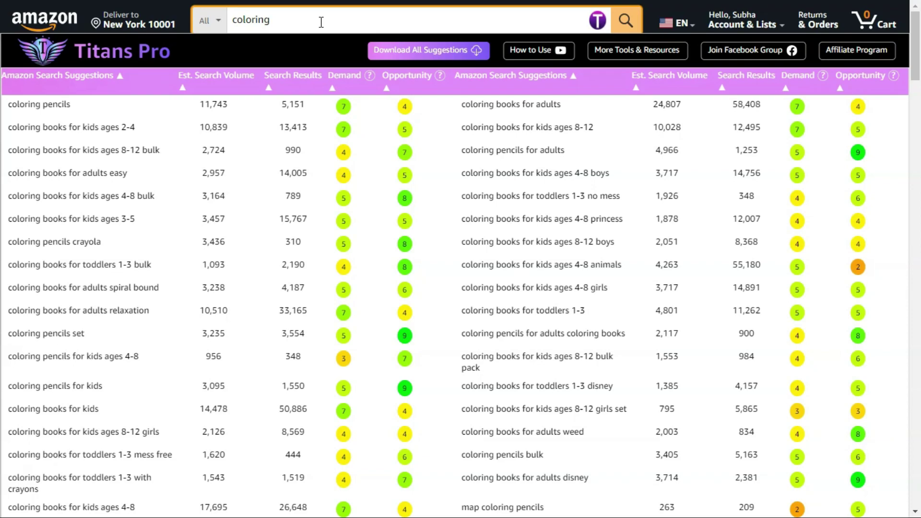
pyautogui.click(119, 77)
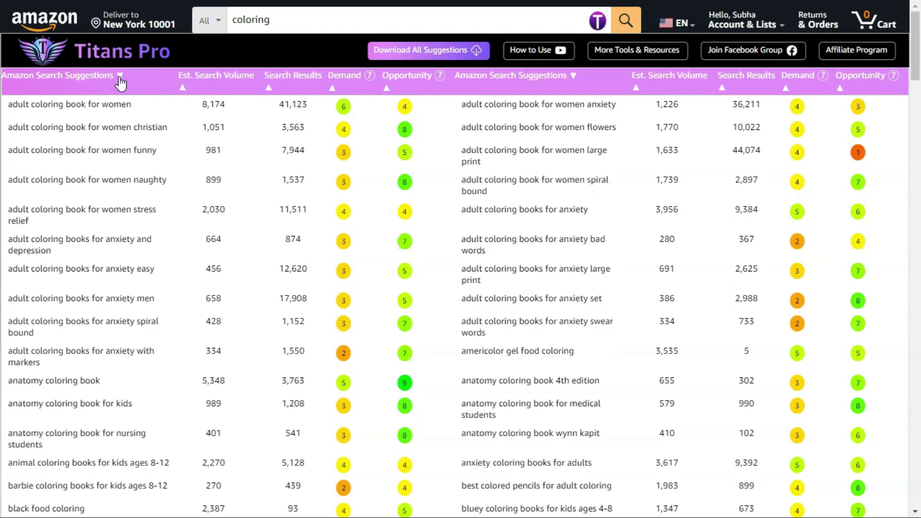
pyautogui.click(309, 14)
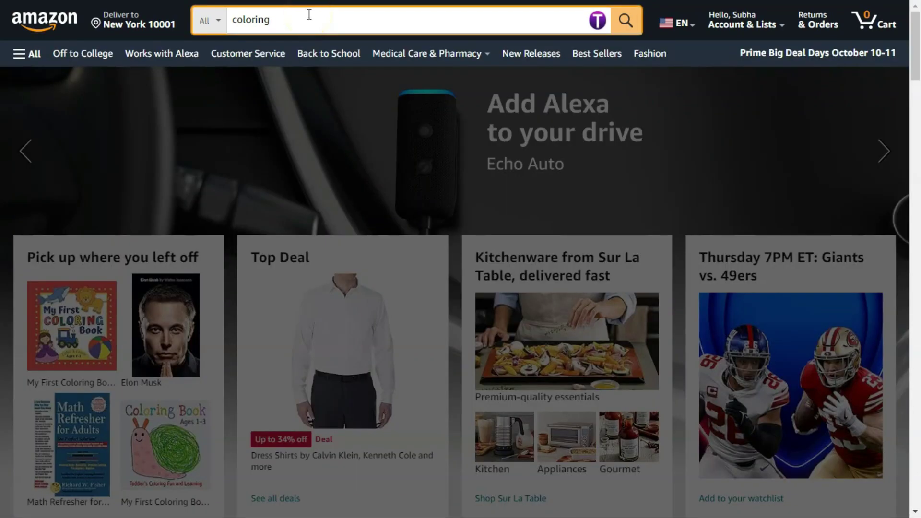
pyautogui.click(598, 20)
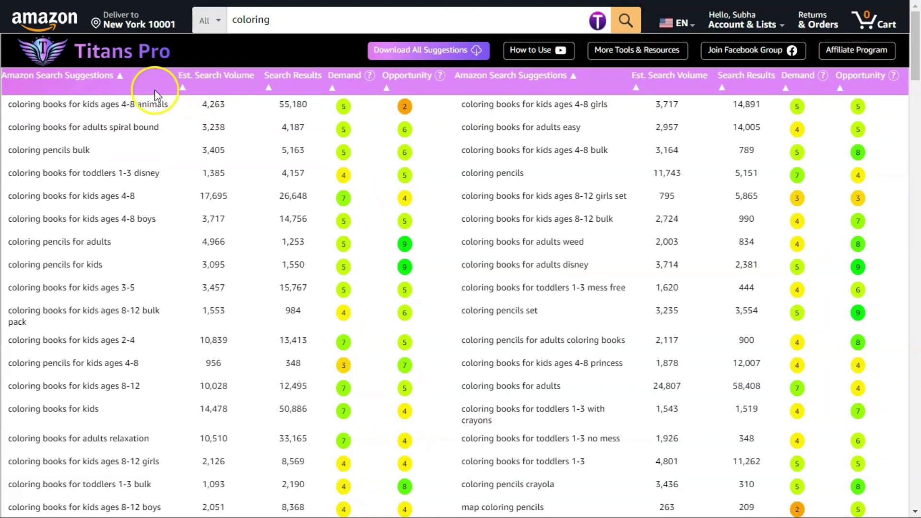
pyautogui.click(120, 77)
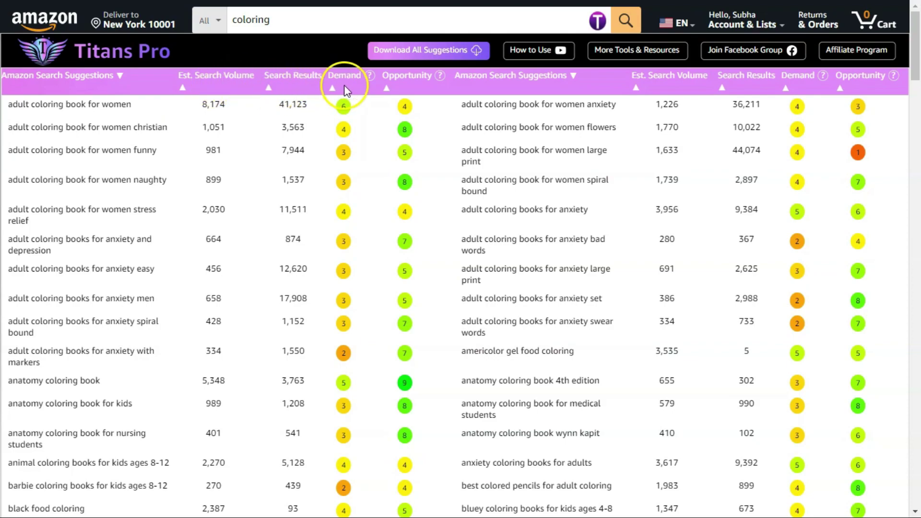
# Sort the keywords by search volume, results and demand, ending on Opportunity lowest first.
pyautogui.click(182, 88)
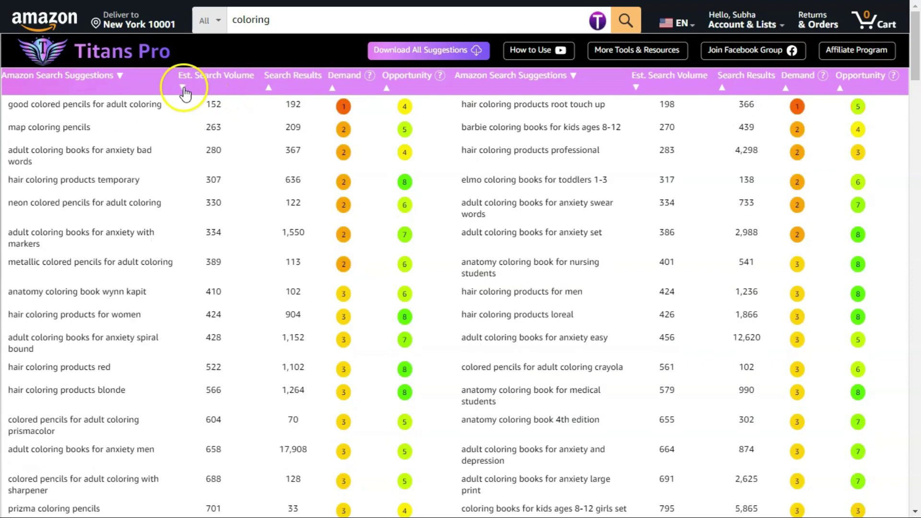
pyautogui.click(183, 88)
pyautogui.click(268, 89)
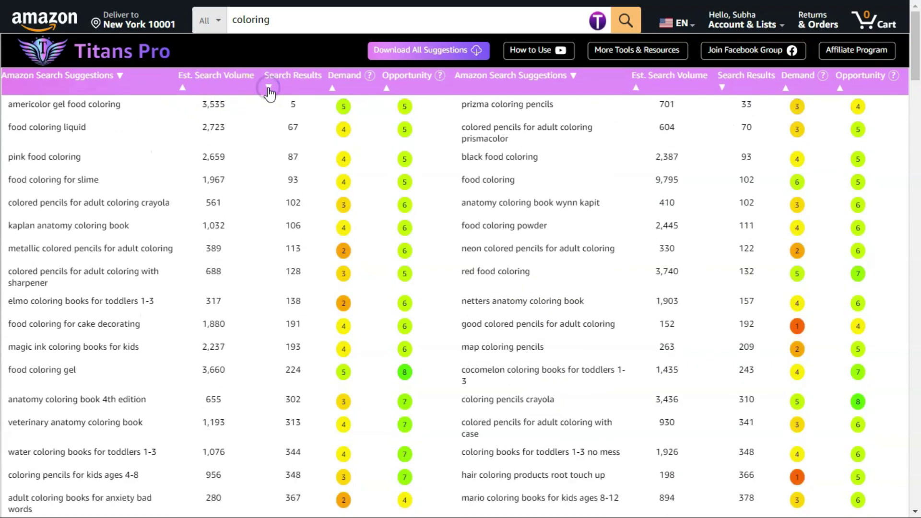
pyautogui.click(336, 89)
pyautogui.click(332, 88)
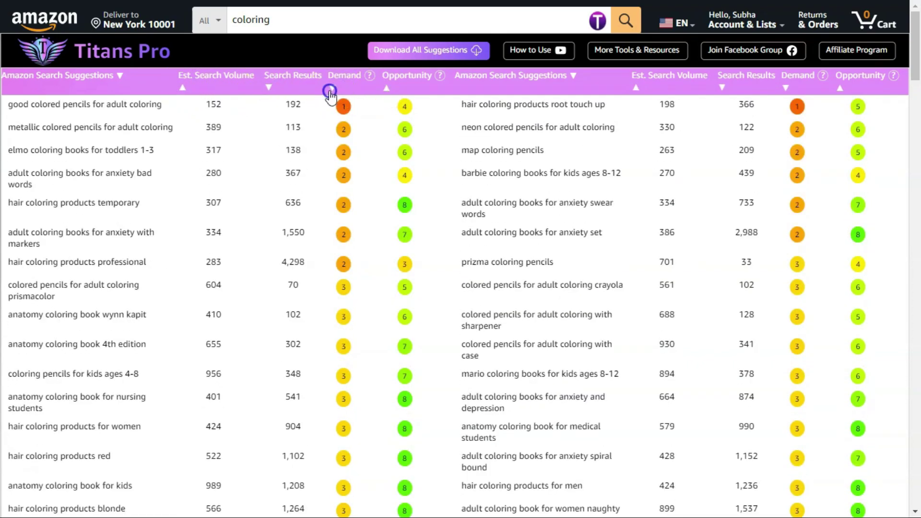
pyautogui.click(388, 87)
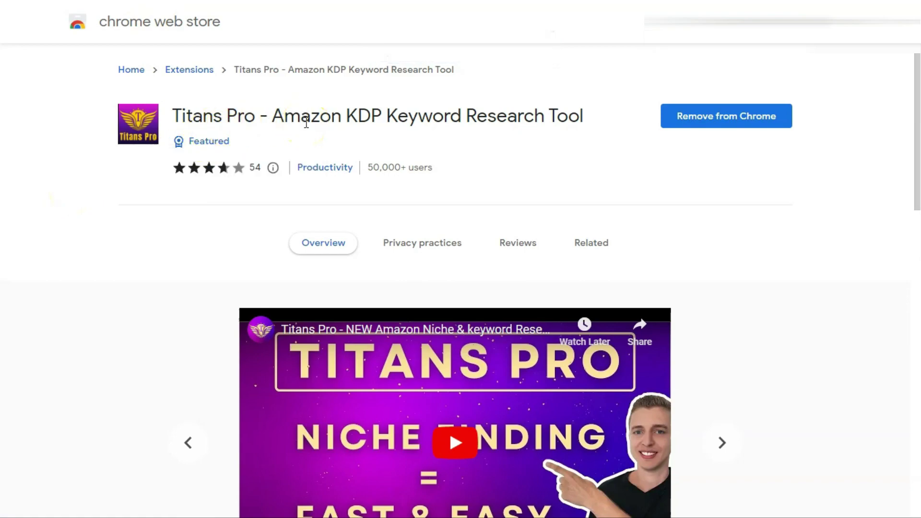
# Go from the Titans Pro Chrome Web Store listing to its package pricing page.
pyautogui.click(528, 157)
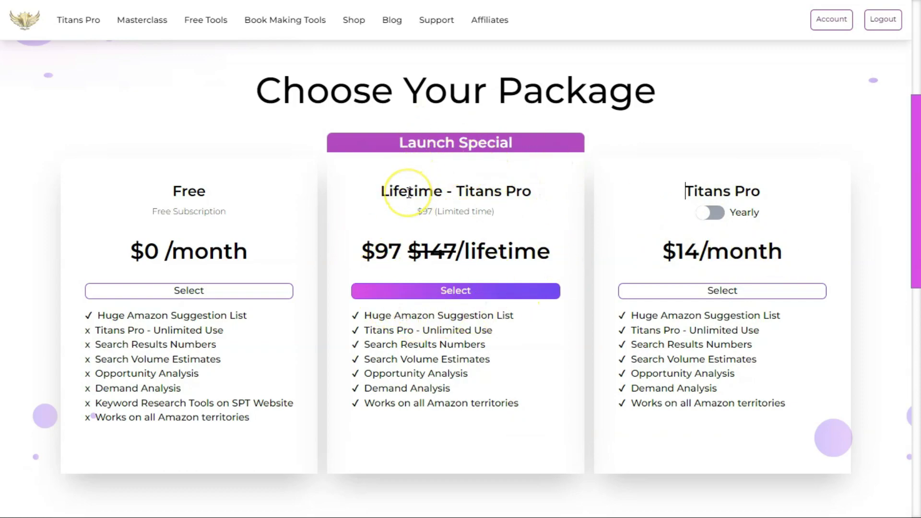
# Switch the Titans Pro plan to yearly pricing, showing $79/year.
pyautogui.click(712, 213)
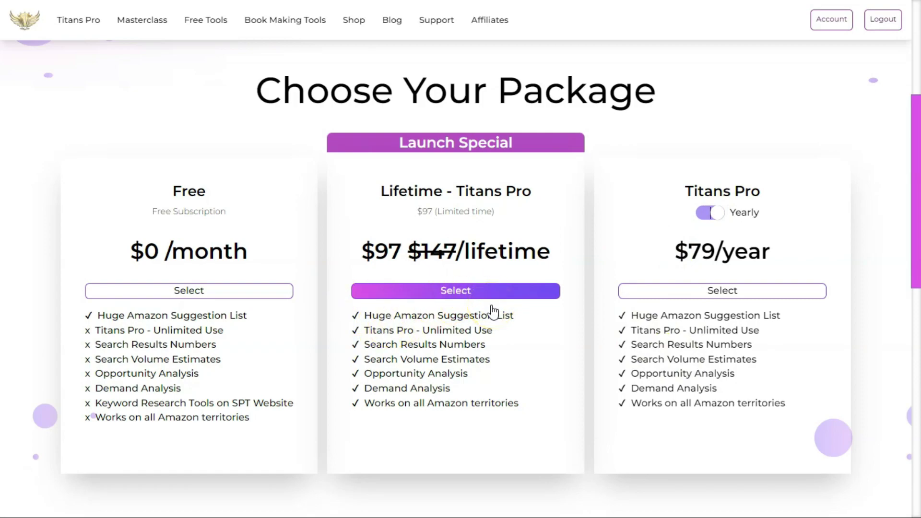
# Reopen the Titans Pro keyword table for 'coloring' on Amazon.
pyautogui.click(596, 20)
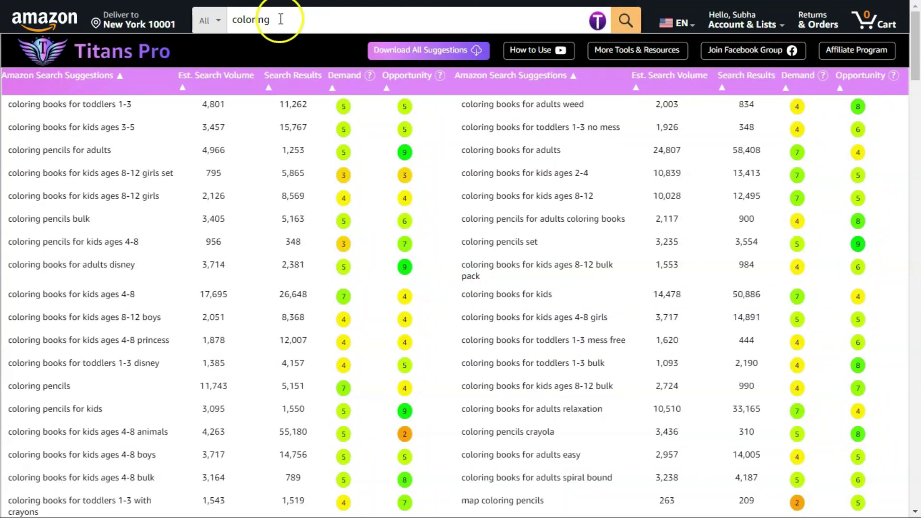
# Change the search to 'coloring book', reload the keyword table, and view the Demand score help.
pyautogui.click(309, 18)
pyautogui.write('book')
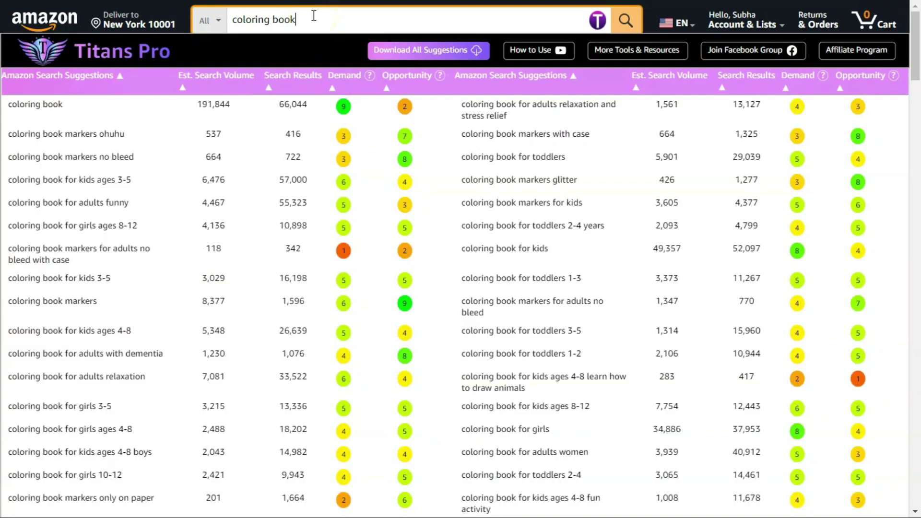
pyautogui.click(597, 22)
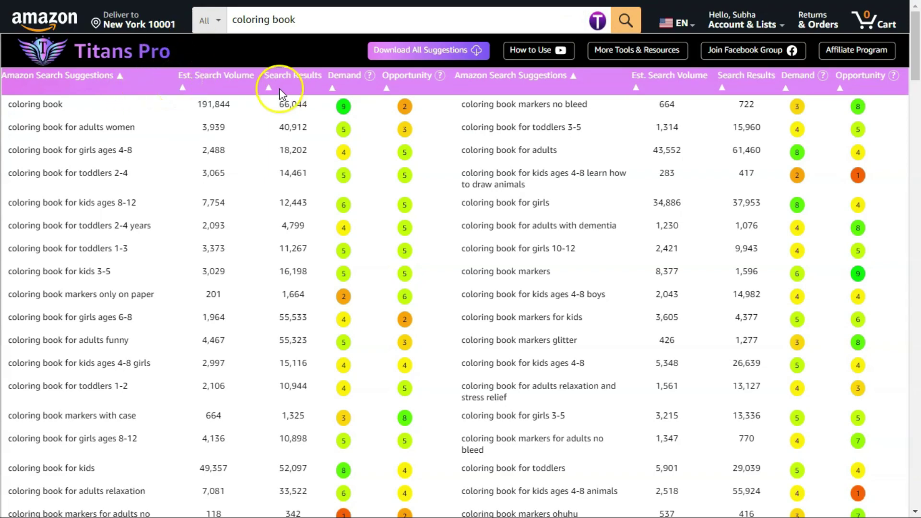
pyautogui.click(369, 76)
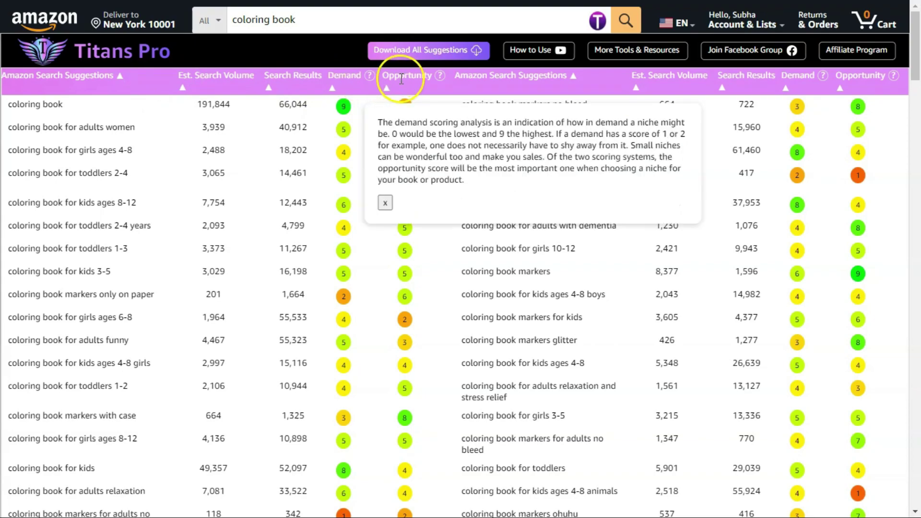
pyautogui.click(385, 202)
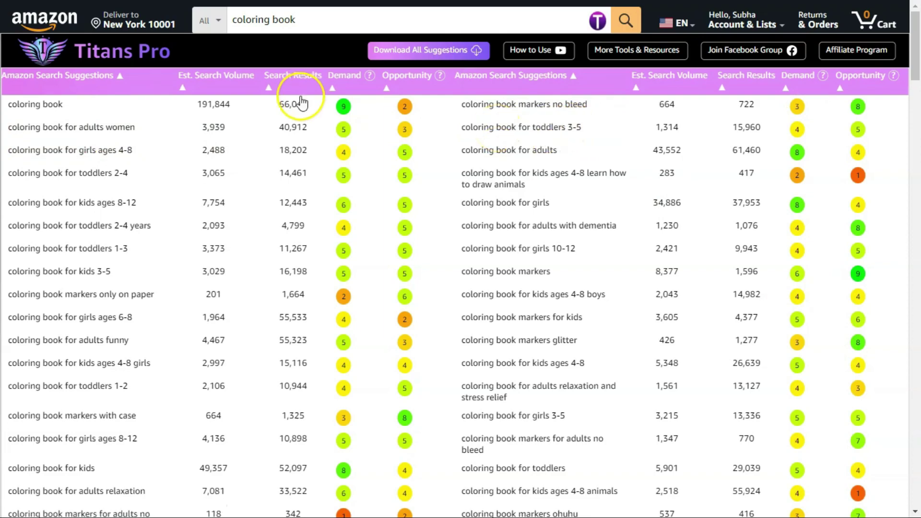
# Re-sort the coloring book keywords by search volume both ways, search results and demand score.
pyautogui.click(182, 89)
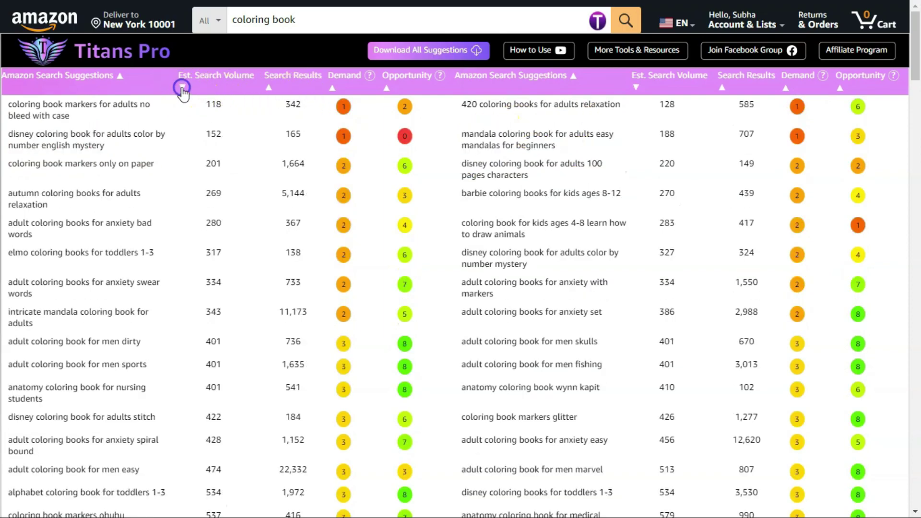
pyautogui.click(182, 89)
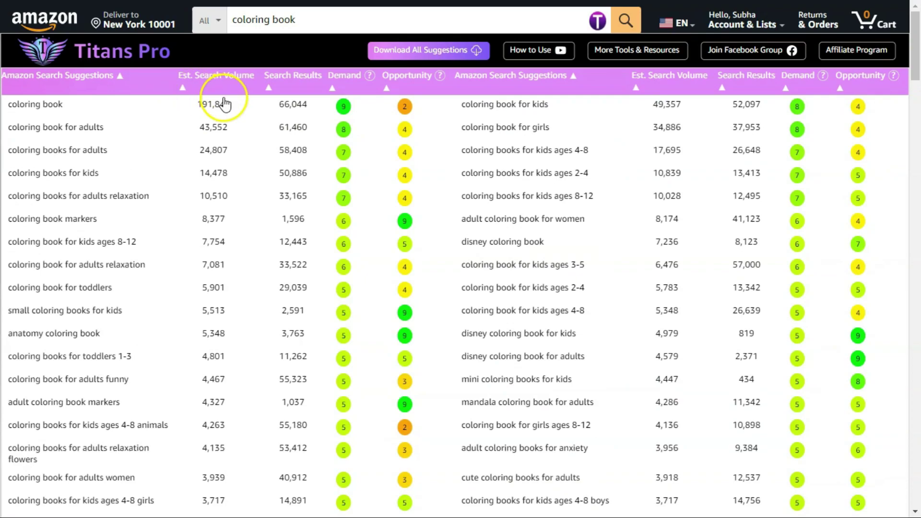
pyautogui.tripleClick(182, 87)
pyautogui.click(183, 90)
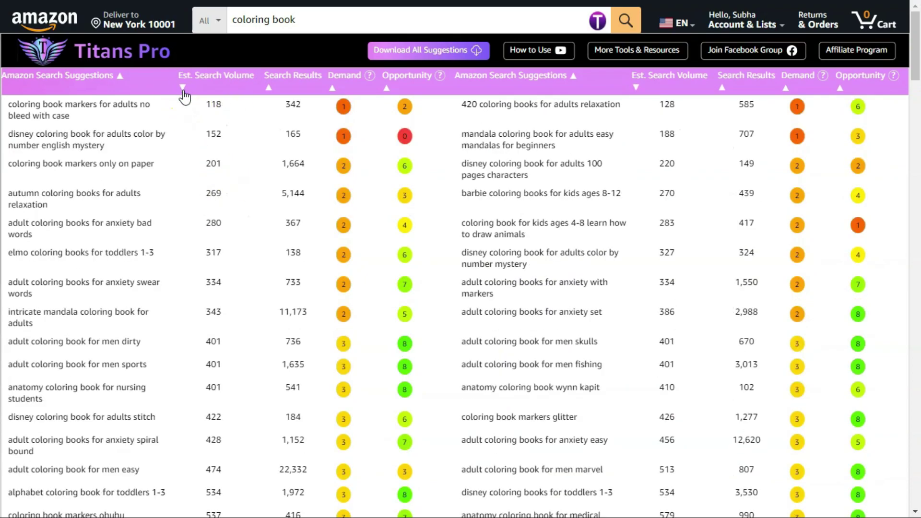
pyautogui.click(183, 89)
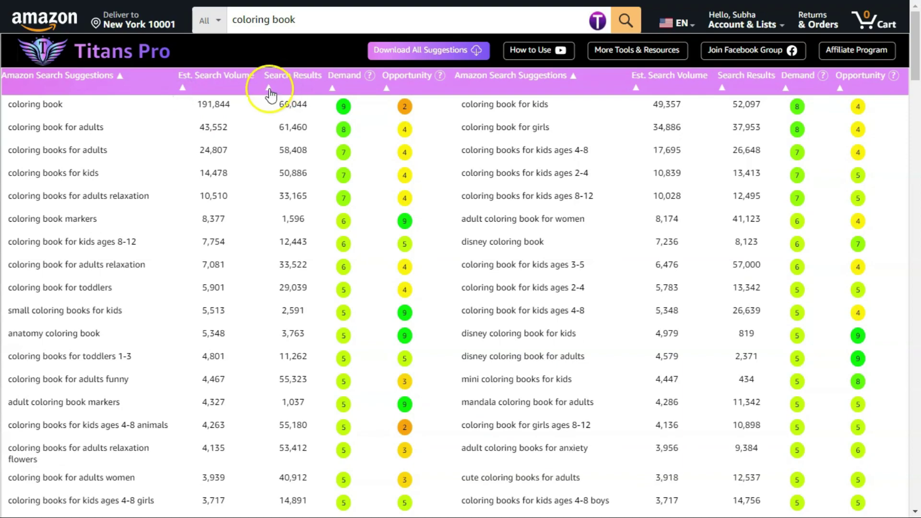
pyautogui.click(270, 89)
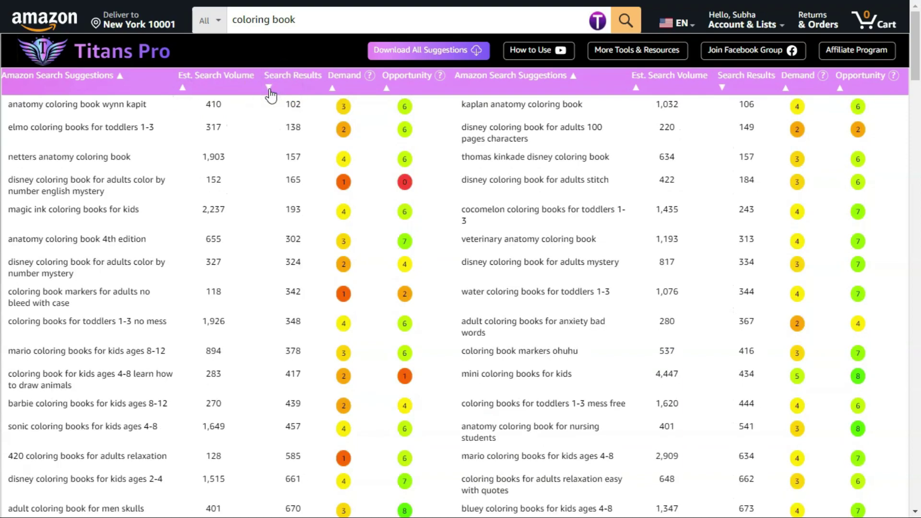
pyautogui.click(332, 89)
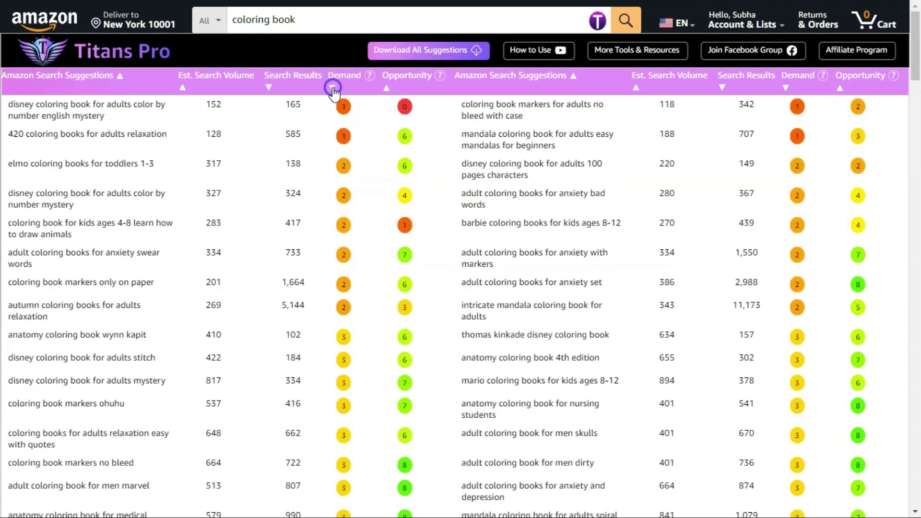
# Read the Demand score explanation, then sort by Opportunity, lowest first.
pyautogui.click(370, 76)
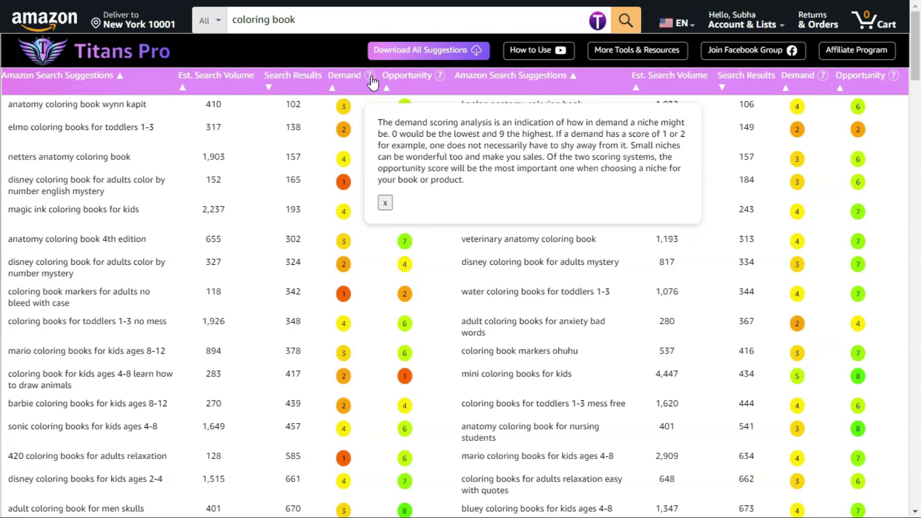
pyautogui.click(439, 77)
pyautogui.click(439, 77)
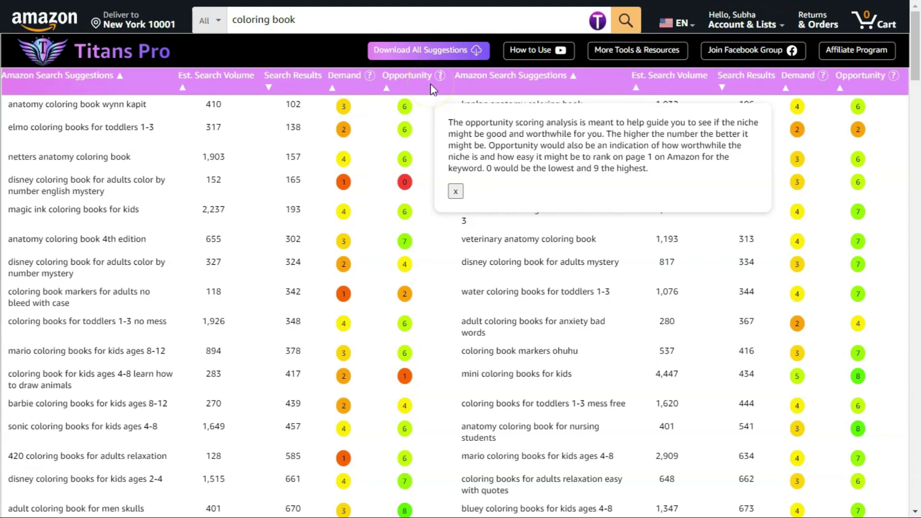
pyautogui.click(386, 87)
pyautogui.click(387, 88)
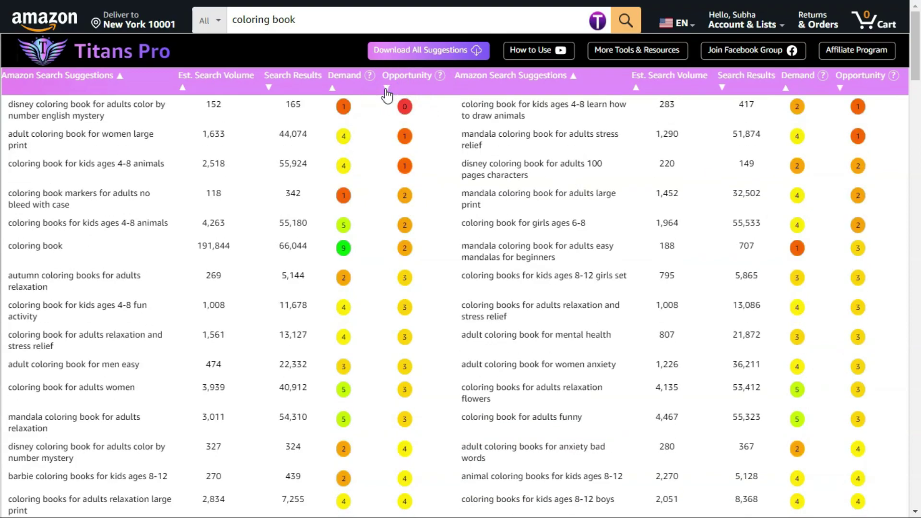
pyautogui.click(408, 112)
# Sort by demand highest first, then Opportunity highest first, and scroll through the suggestions led by 'coloring book markers'.
pyautogui.click(332, 89)
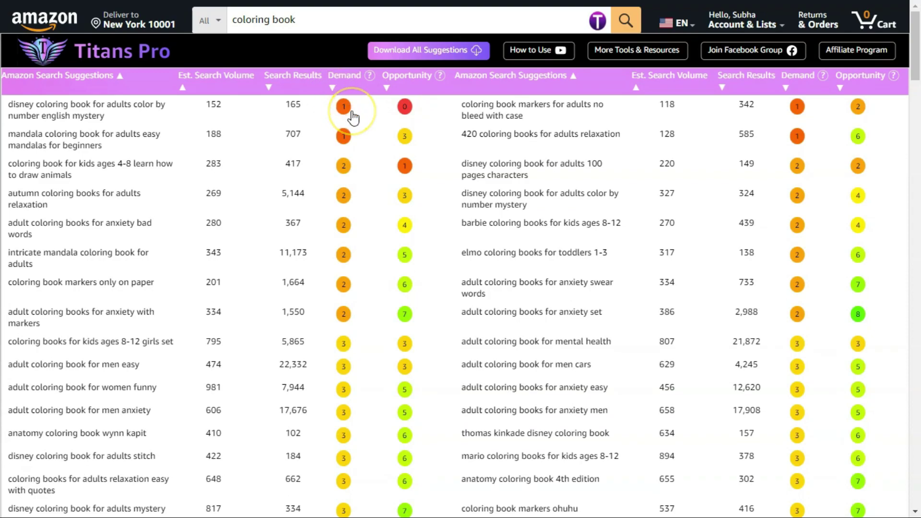
pyautogui.click(353, 117)
pyautogui.click(332, 88)
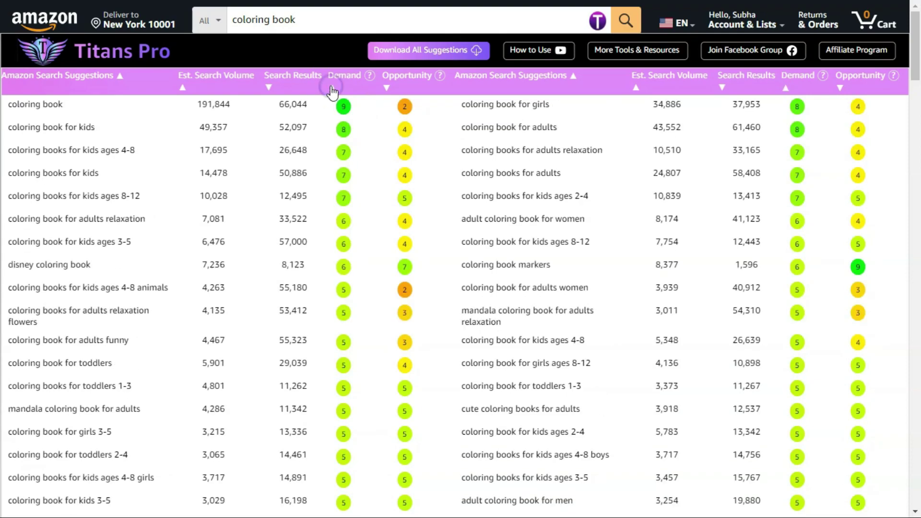
pyautogui.click(348, 222)
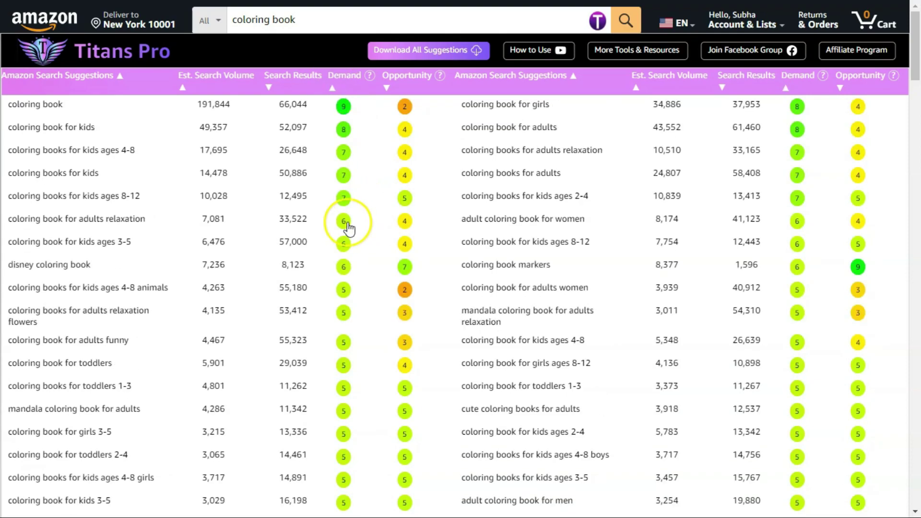
pyautogui.click(346, 108)
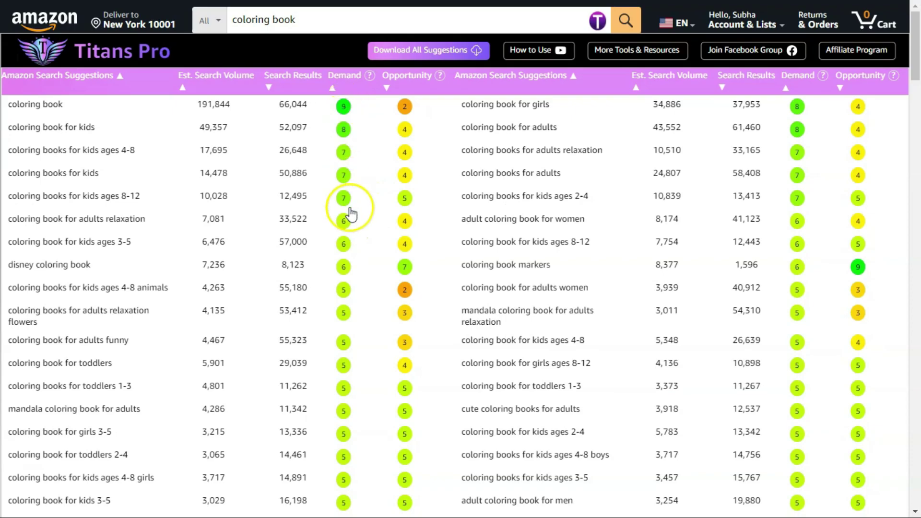
pyautogui.moveTo(916, 58); pyautogui.dragTo(917, 132)
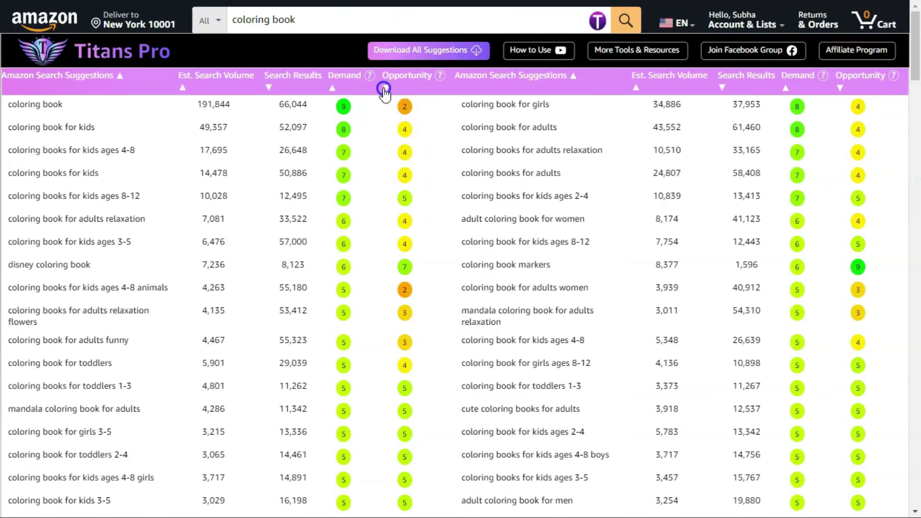
pyautogui.click(386, 89)
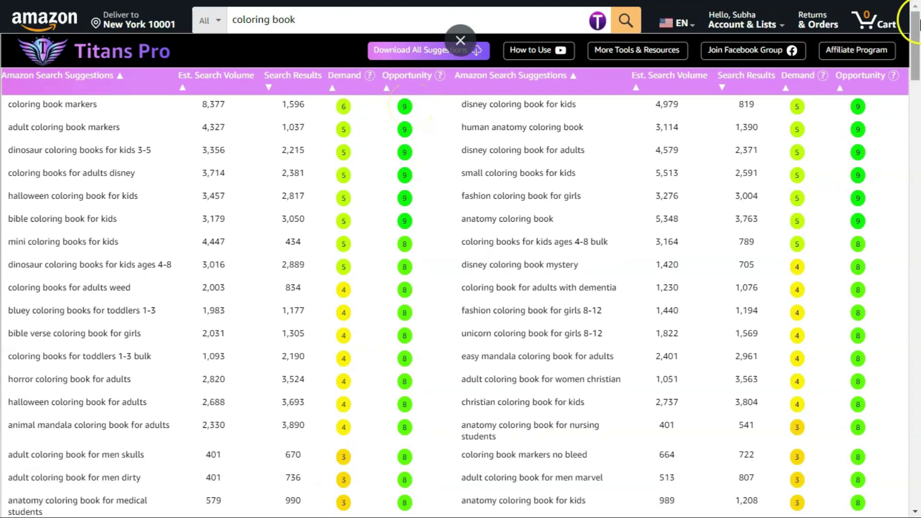
pyautogui.moveTo(916, 21); pyautogui.dragTo(917, 294)
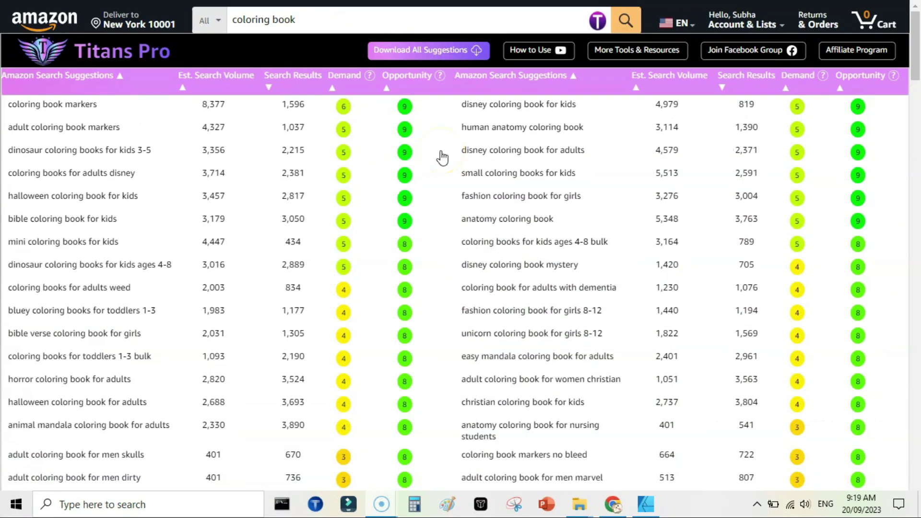
pyautogui.click(432, 139)
# Search 'math workbook' and rank its keyword suggestions by Opportunity, highest first.
pyautogui.click(324, 21)
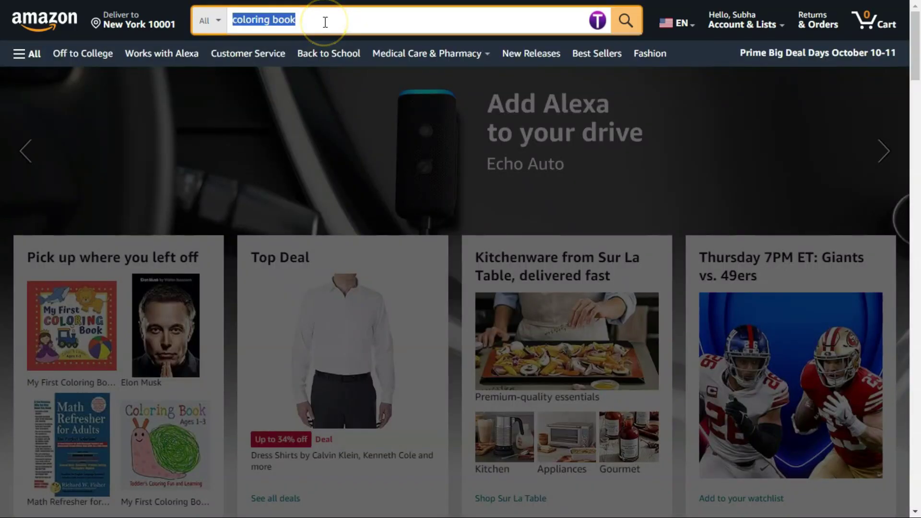
pyautogui.write('math w')
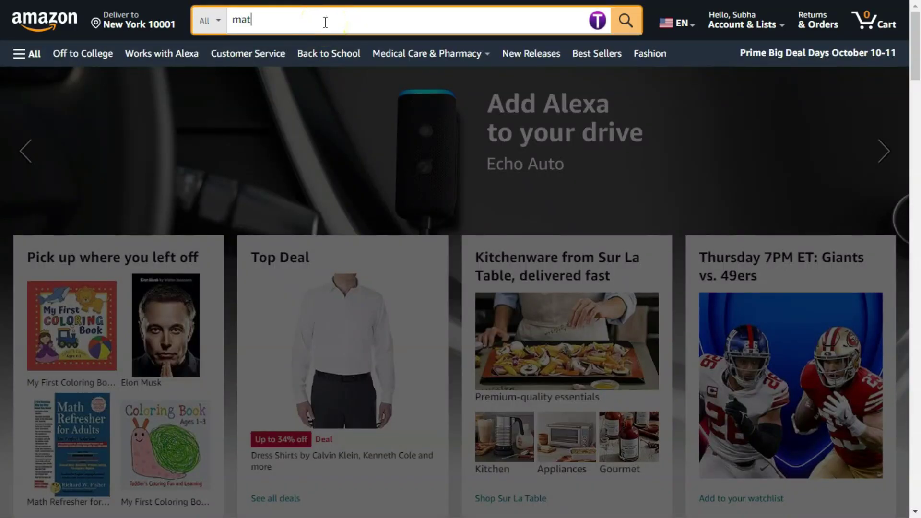
pyautogui.write('orkbook')
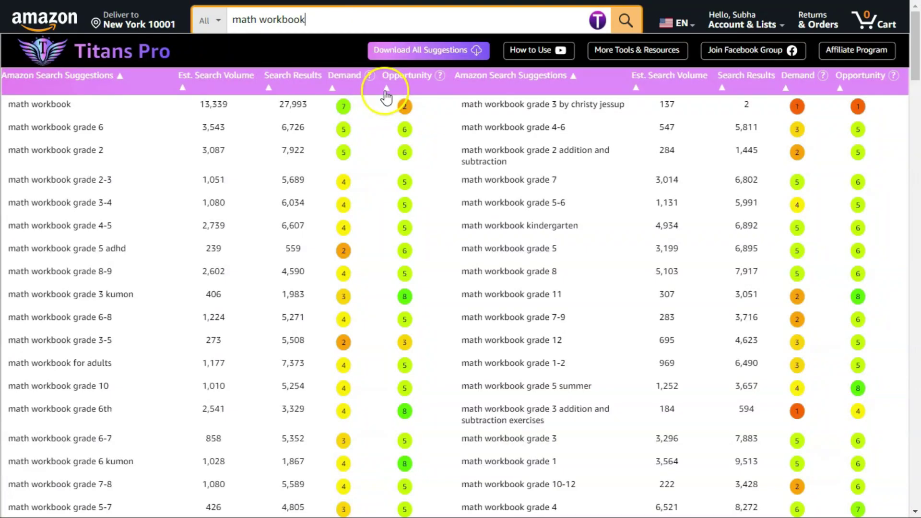
pyautogui.click(386, 91)
pyautogui.click(384, 91)
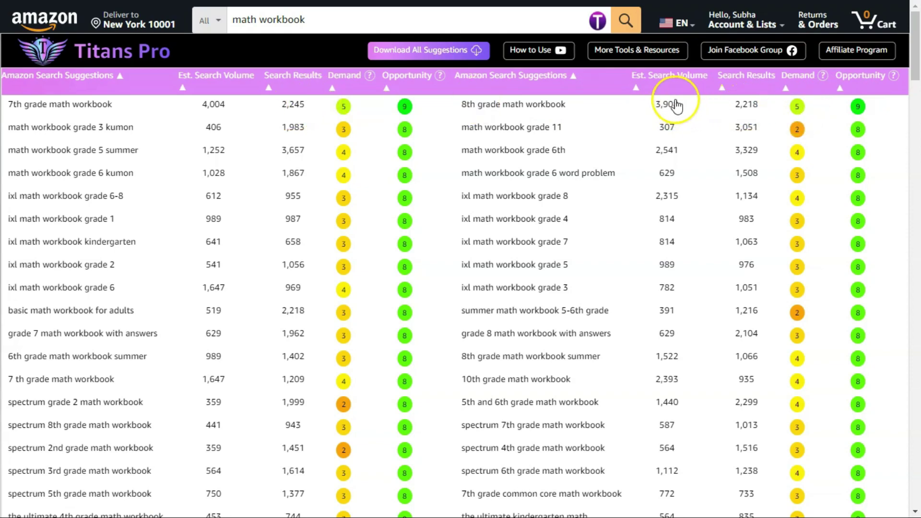
# Scroll down the math workbook keyword table to review lower-ranked suggestions.
pyautogui.click(379, 120)
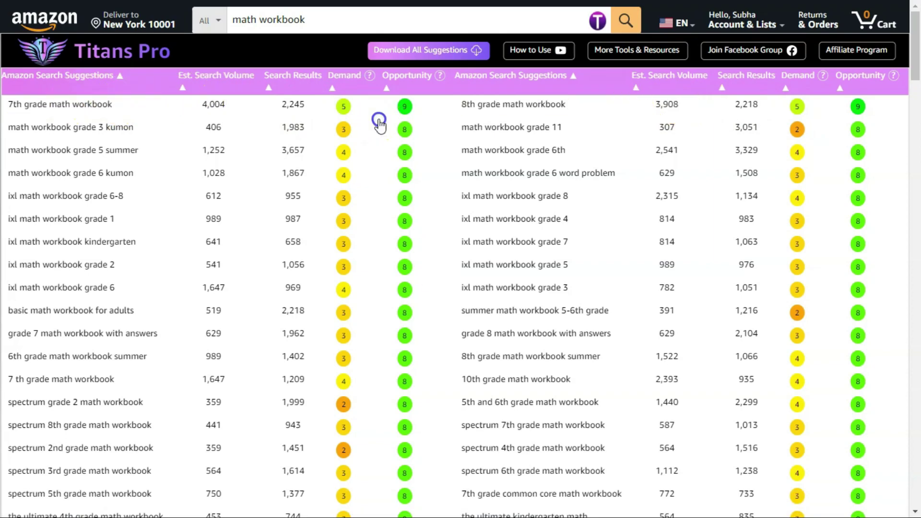
pyautogui.click(397, 83)
pyautogui.click(917, 109)
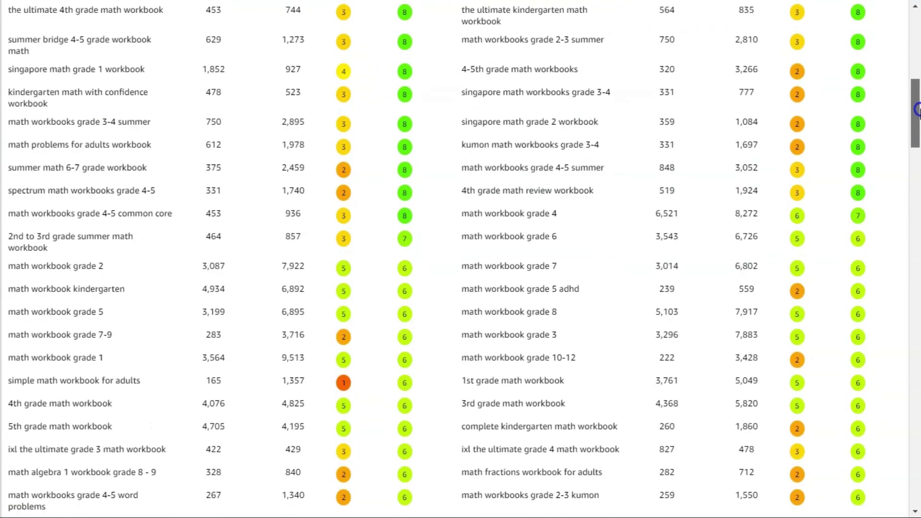
pyautogui.moveTo(917, 110); pyautogui.dragTo(913, 43)
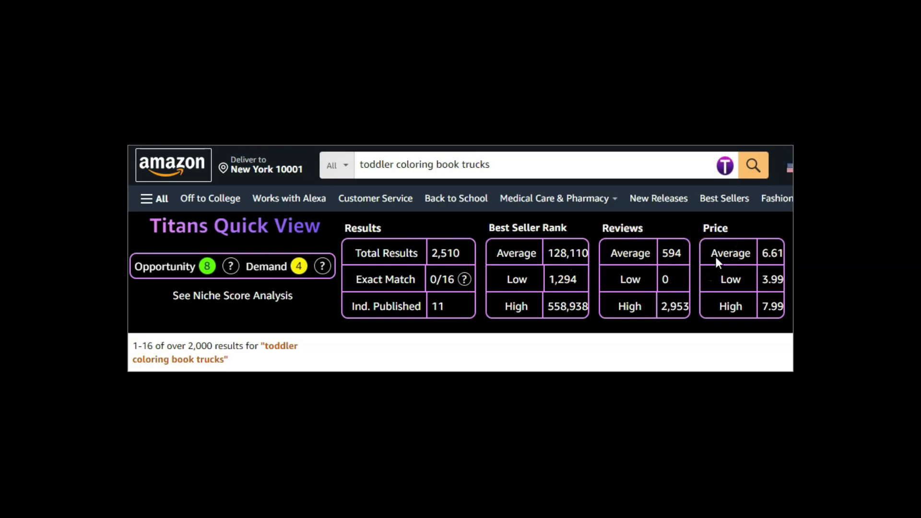
# Exit the full-screen screenshot and return to Chrome's math workbook keyword table.
pyautogui.press('Escape')
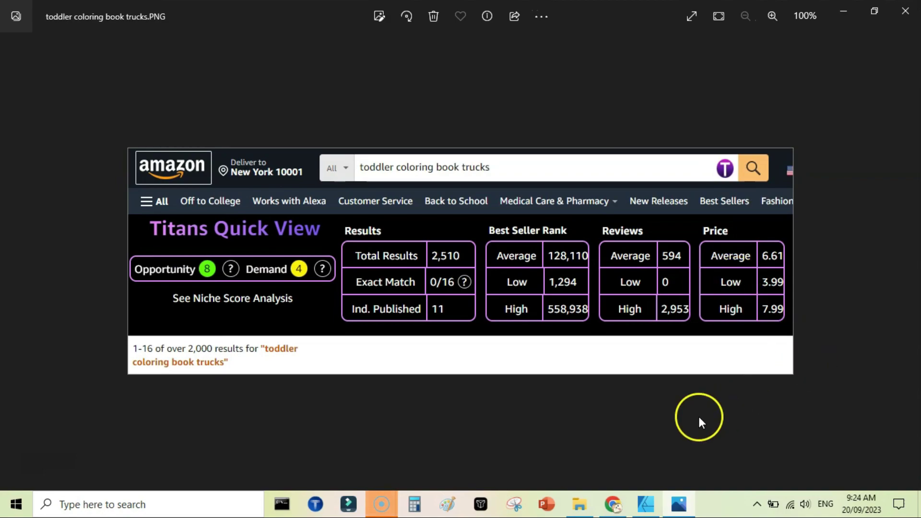
pyautogui.hotkey('alt', 'Tab')
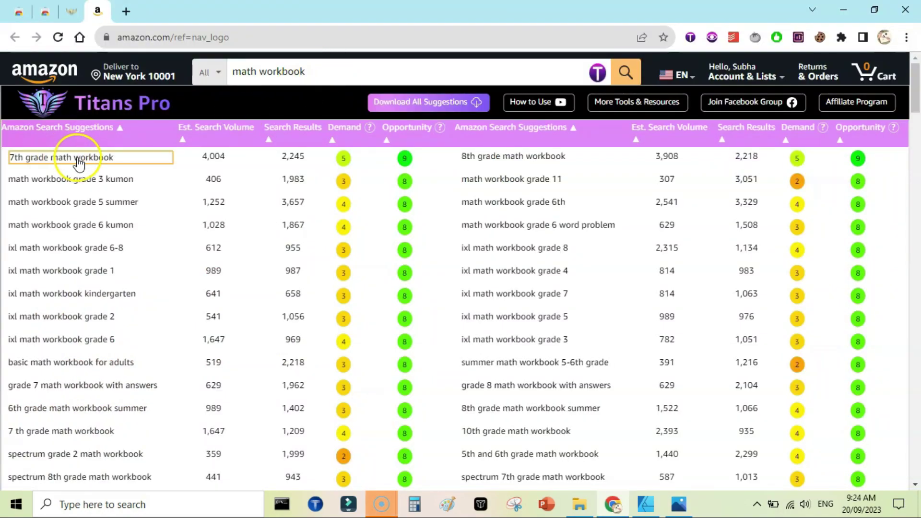
# Open Amazon results for '7th grade math workbook' full screen and check the Opportunity score explanation.
pyautogui.click(91, 158)
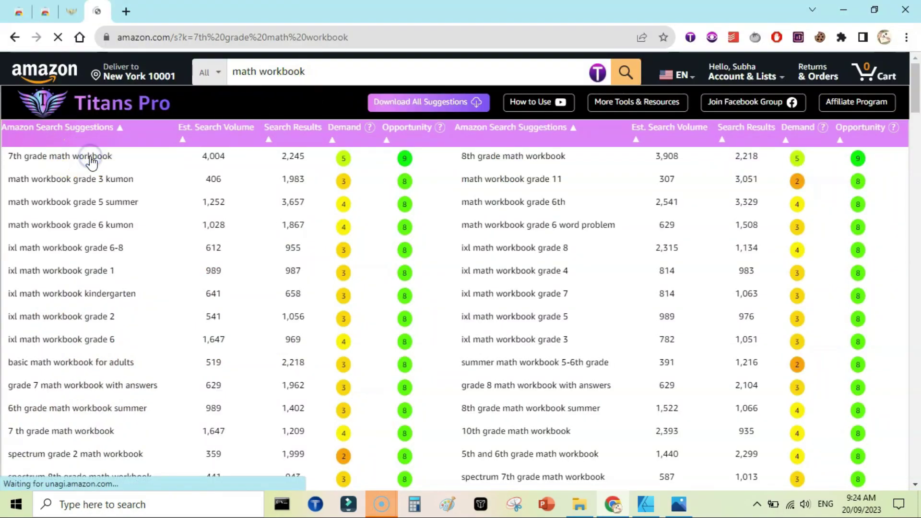
pyautogui.press('F11')
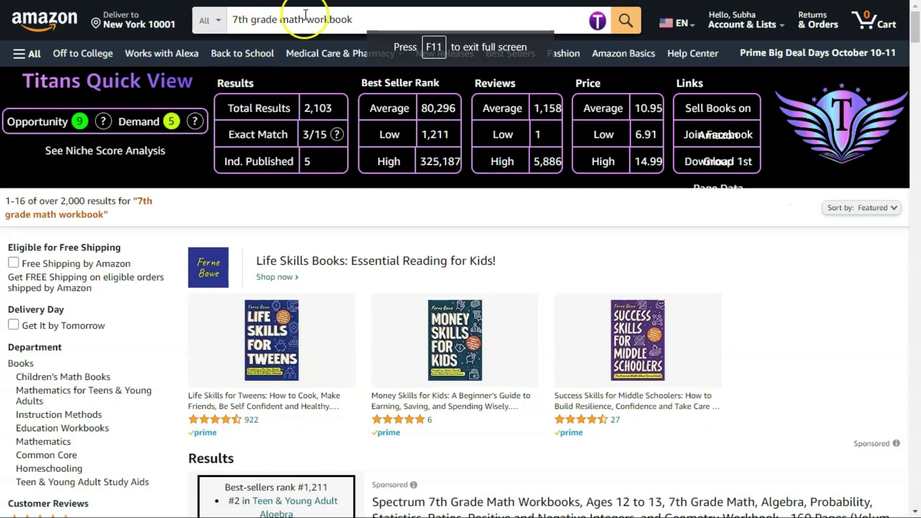
pyautogui.click(75, 122)
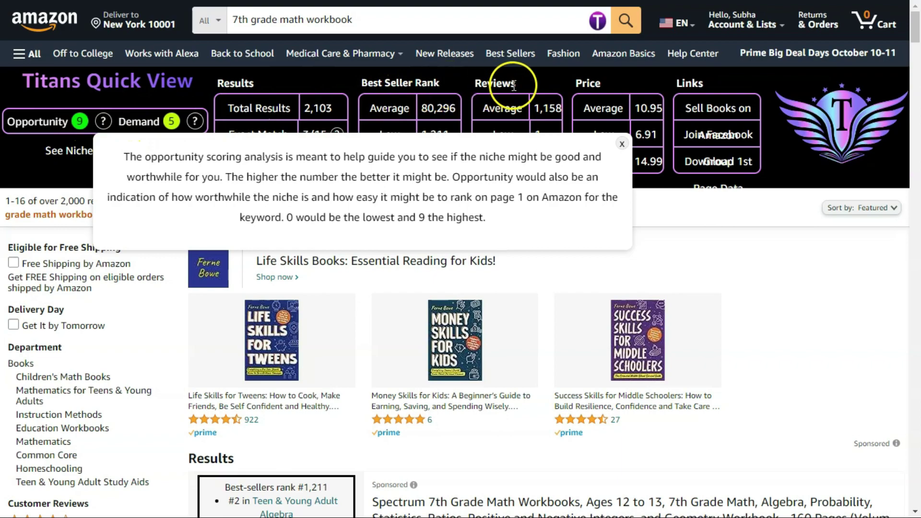
pyautogui.click(545, 86)
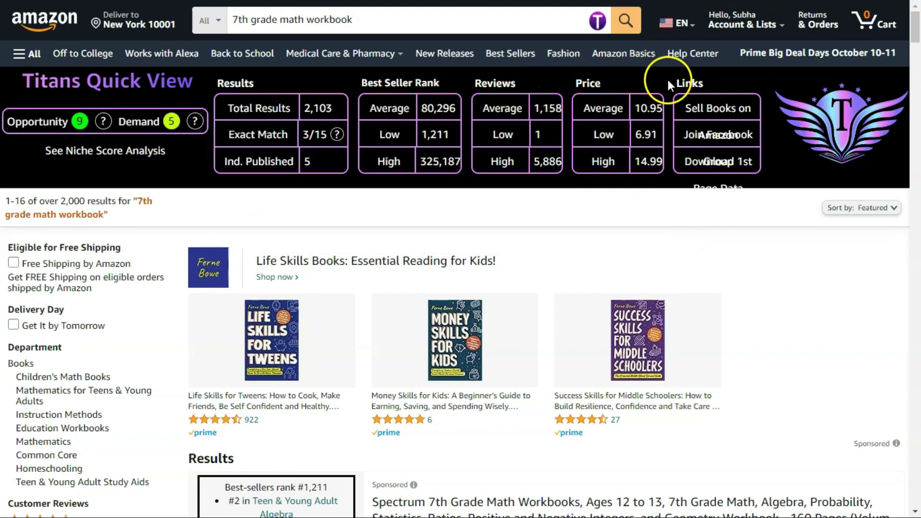
pyautogui.scroll(-5, 350, 214)
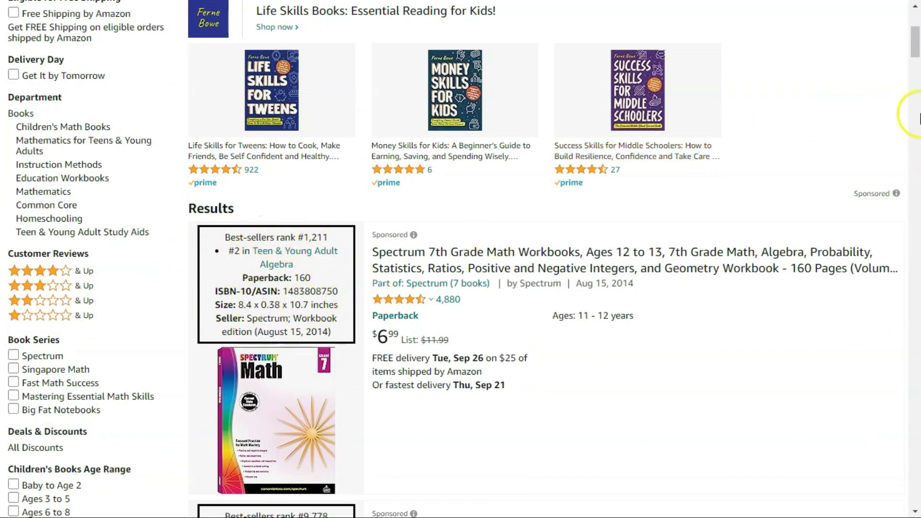
pyautogui.moveTo(915, 42); pyautogui.dragTo(916, 22)
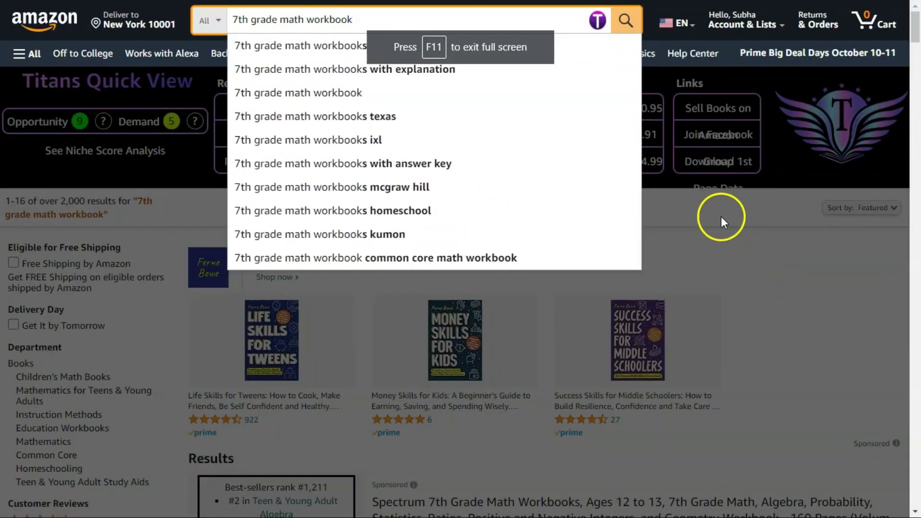
# Open the Titans keyword table for '7th grade math workbook' and sort Opportunity highest first.
pyautogui.click(721, 217)
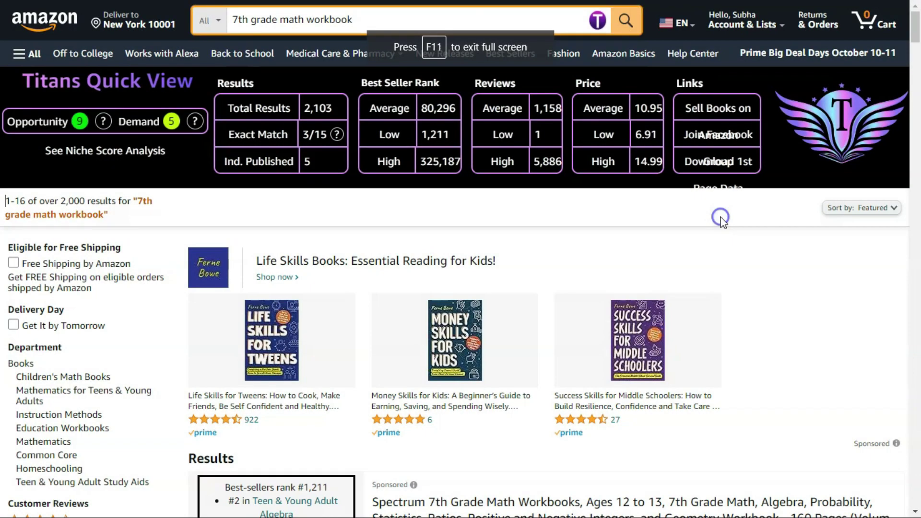
pyautogui.click(434, 18)
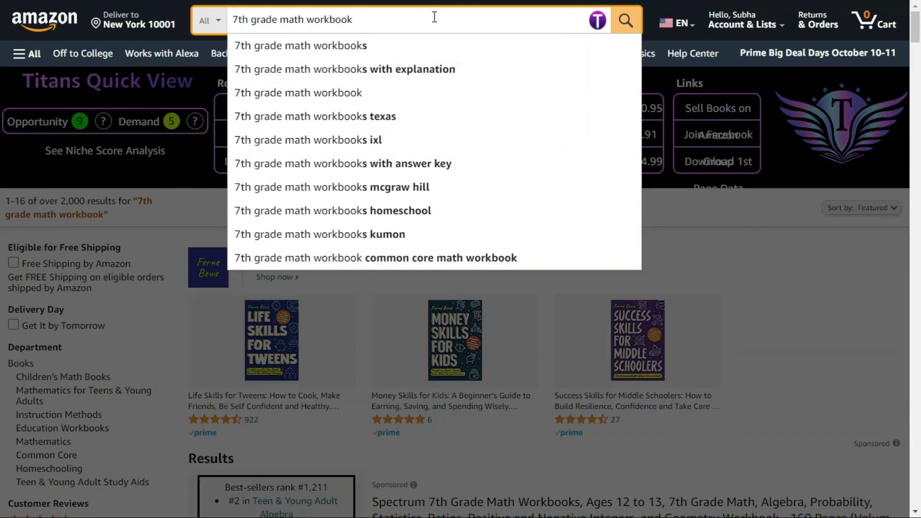
pyautogui.click(371, 25)
pyautogui.click(374, 22)
pyautogui.click(597, 21)
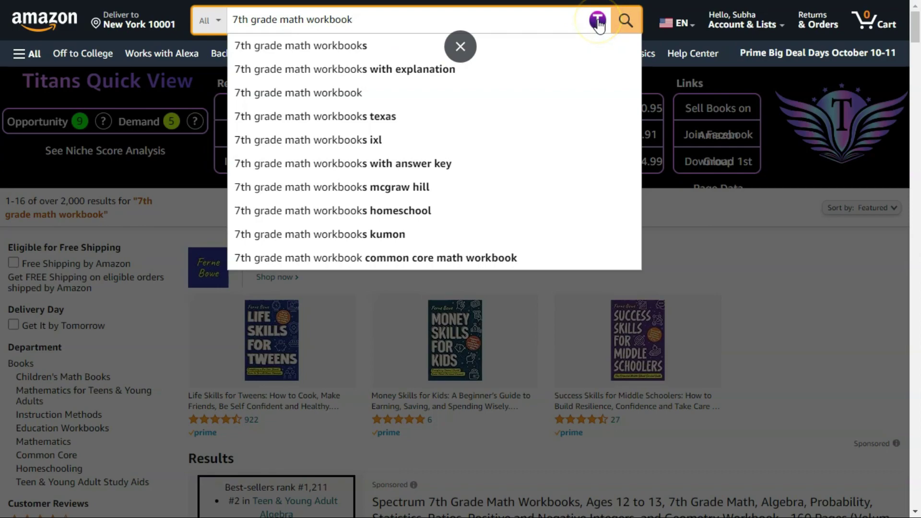
pyautogui.click(559, 12)
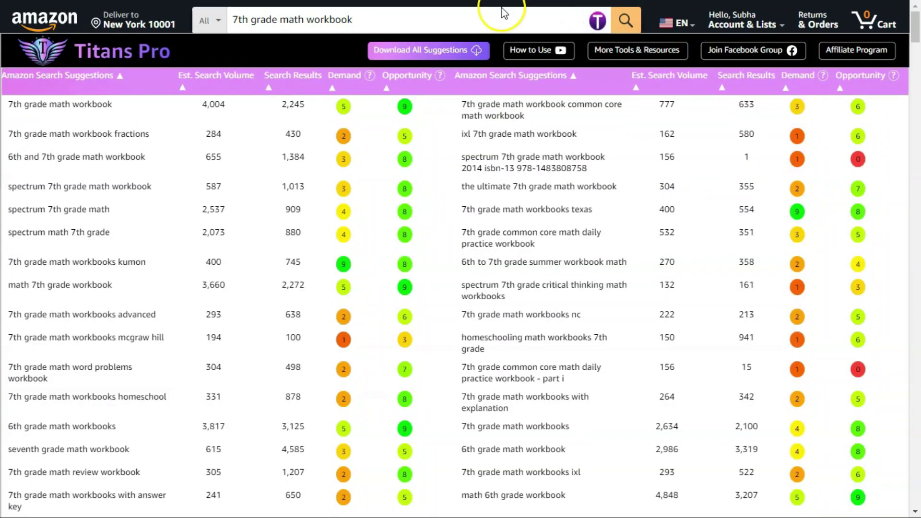
pyautogui.click(387, 88)
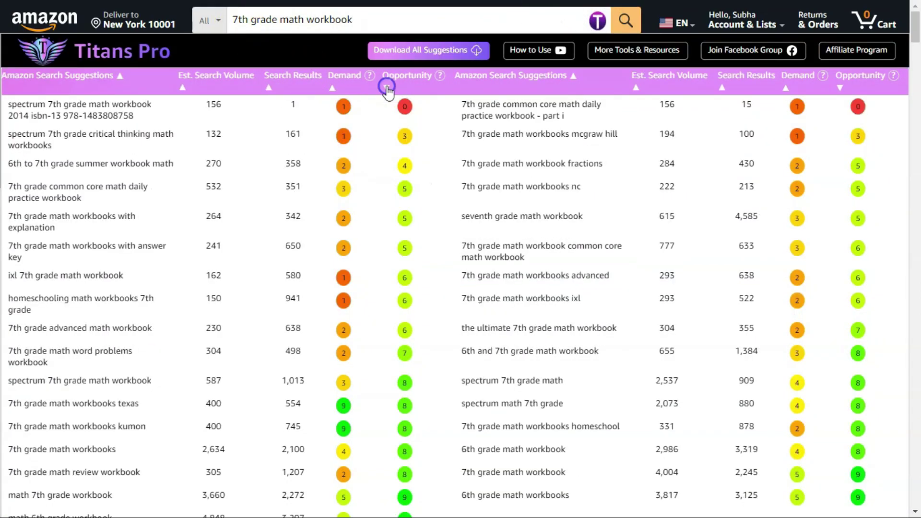
pyautogui.click(388, 89)
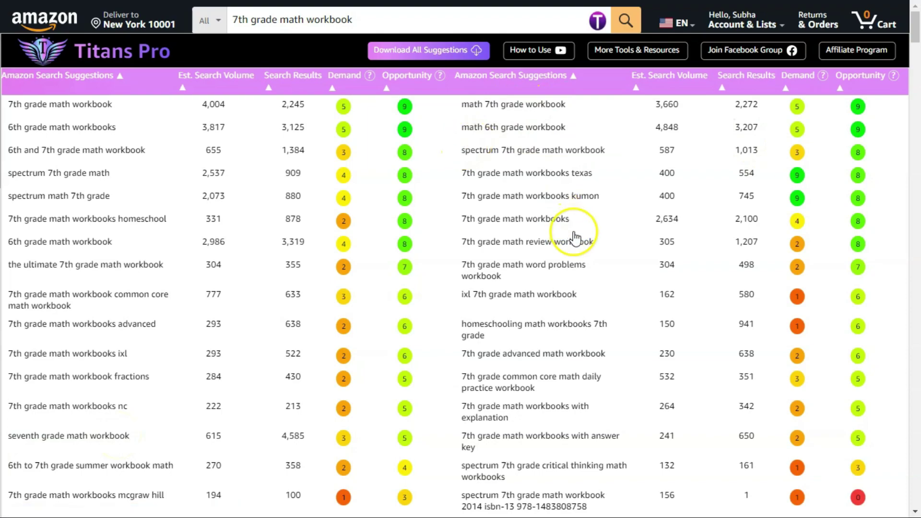
# Retype the search as 'math workook 7th grade', view the Titans suggestions, then clear the box.
pyautogui.doubleClick(385, 28)
pyautogui.hotkey('ctrl', 'a')
pyautogui.press('BackSpace')
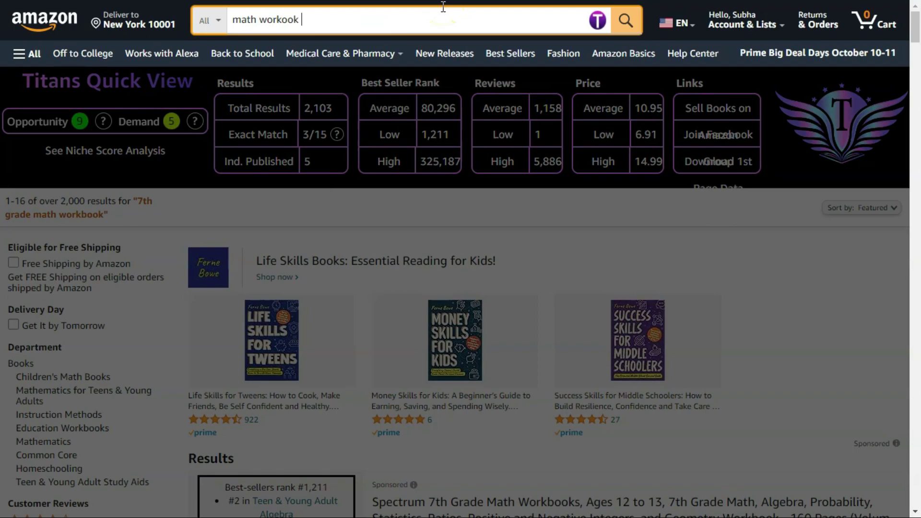
pyautogui.write('math workook 7th grade')
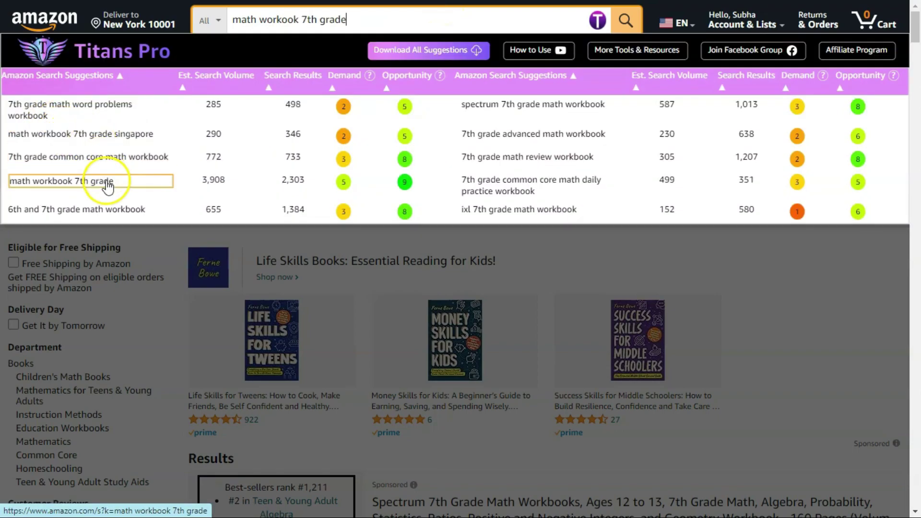
pyautogui.click(525, 113)
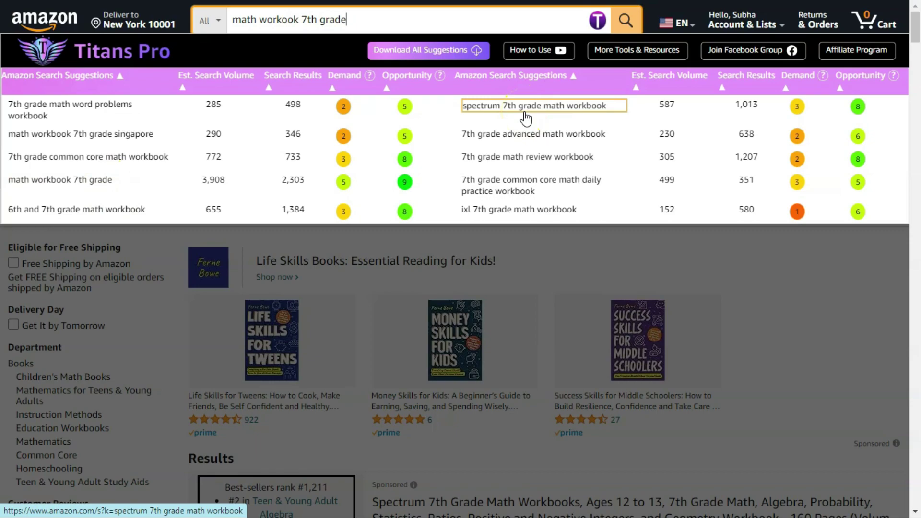
pyautogui.click(521, 116)
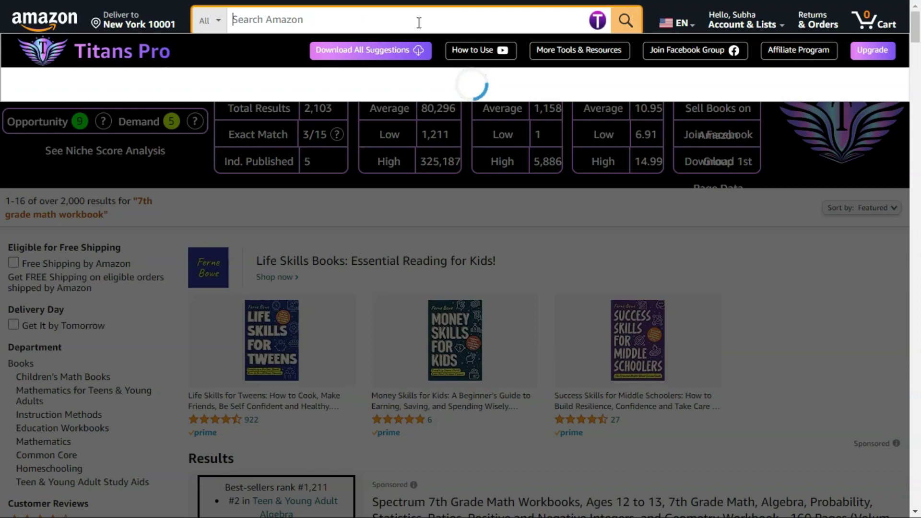
# Search Titans Pro for 'toddler coloring book', fixing the typo.
pyautogui.write('toddler oc')
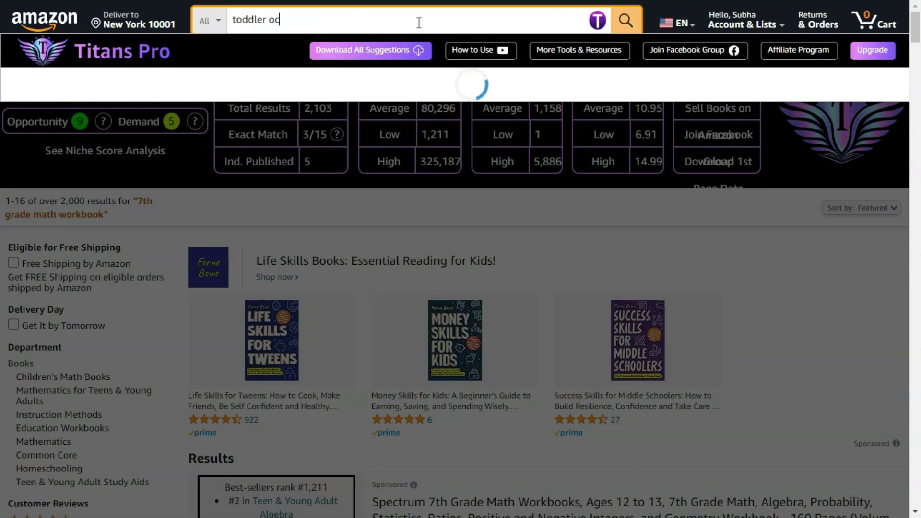
pyautogui.write('lor')
pyautogui.press('BackSpace')
pyautogui.press('BackSpace')
pyautogui.press('BackSpace')
pyautogui.write('colo')
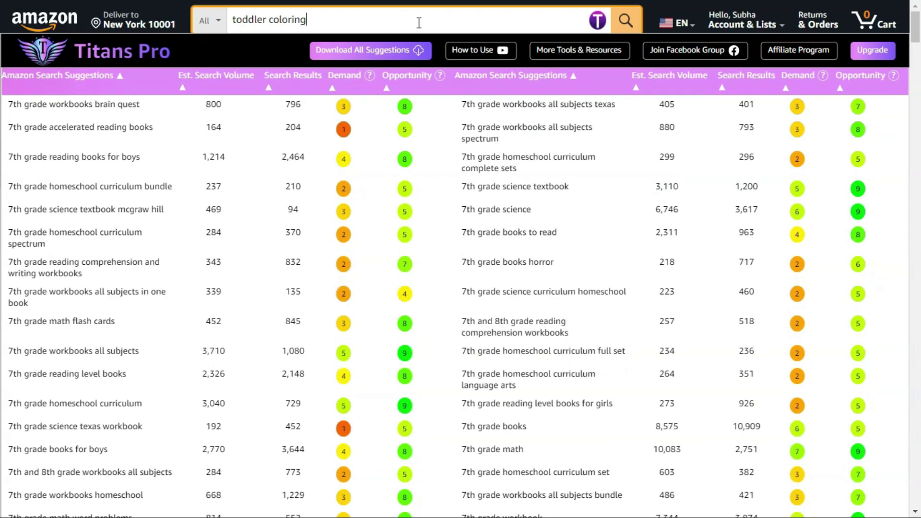
pyautogui.write('ring')
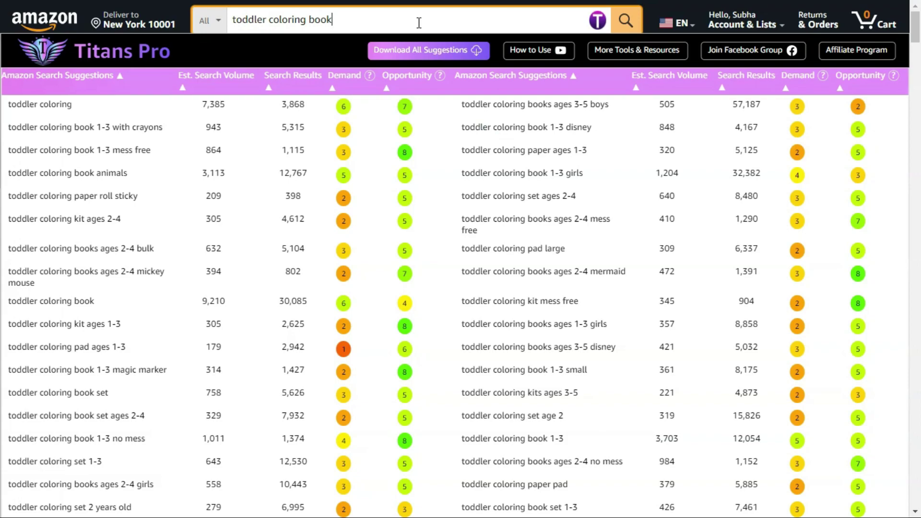
# Sort the suggestions by search volume descending (20,408 on top) and export them to Excel.
pyautogui.click(386, 89)
pyautogui.click(386, 89)
pyautogui.click(183, 88)
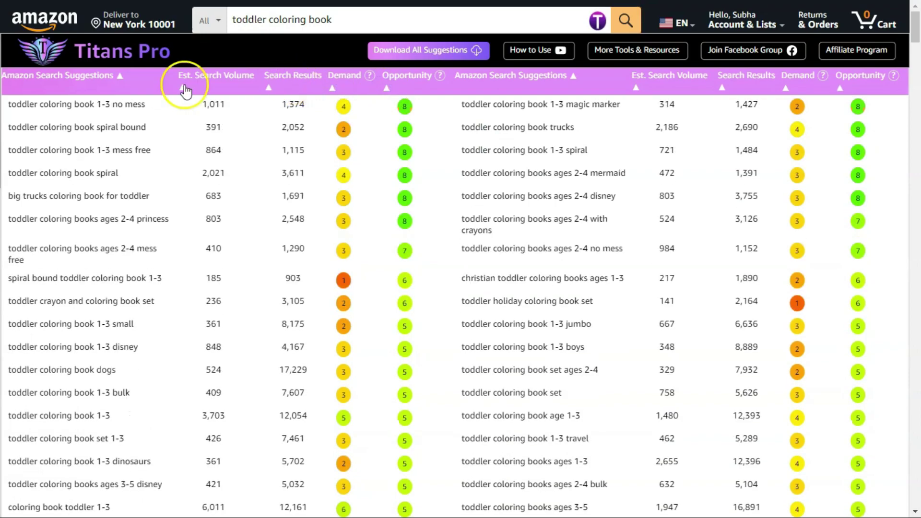
pyautogui.click(185, 90)
pyautogui.click(184, 90)
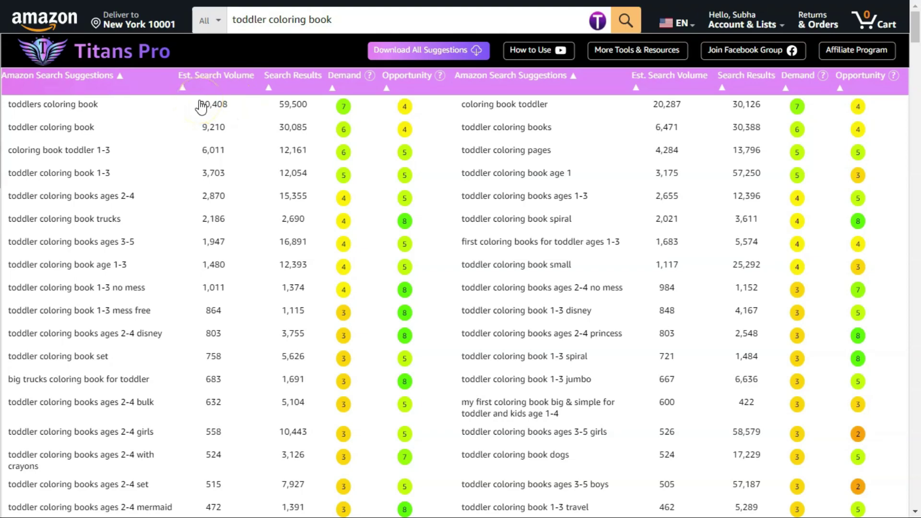
pyautogui.moveTo(915, 29); pyautogui.dragTo(902, 16)
pyautogui.click(440, 75)
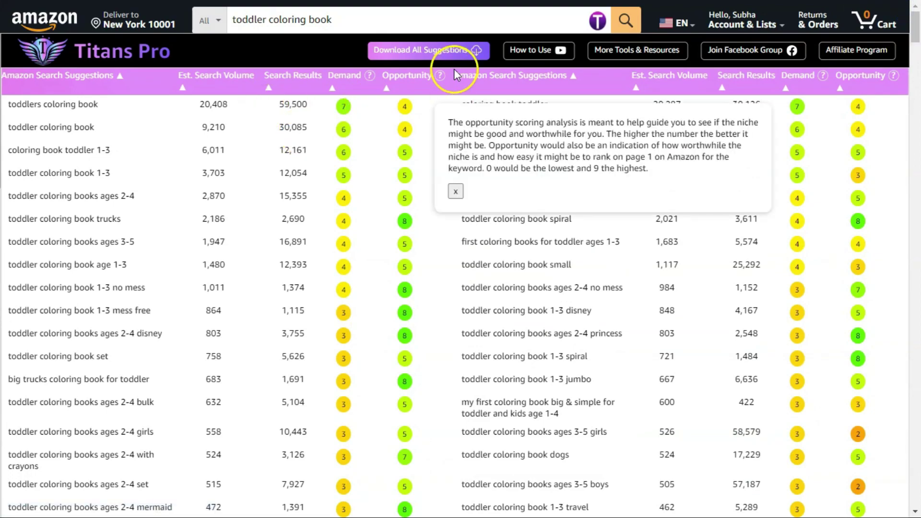
pyautogui.click(428, 50)
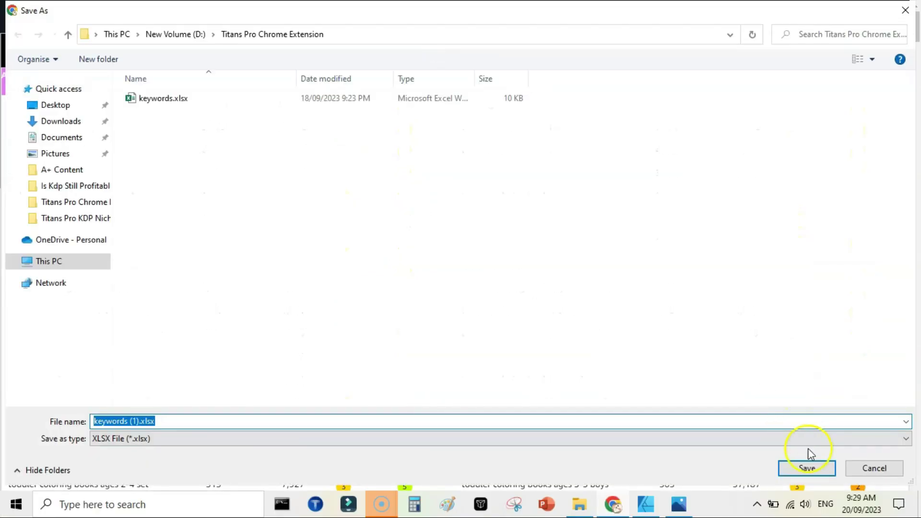
# Save the export as keywords (1).xlsx and open it in Excel.
pyautogui.click(798, 472)
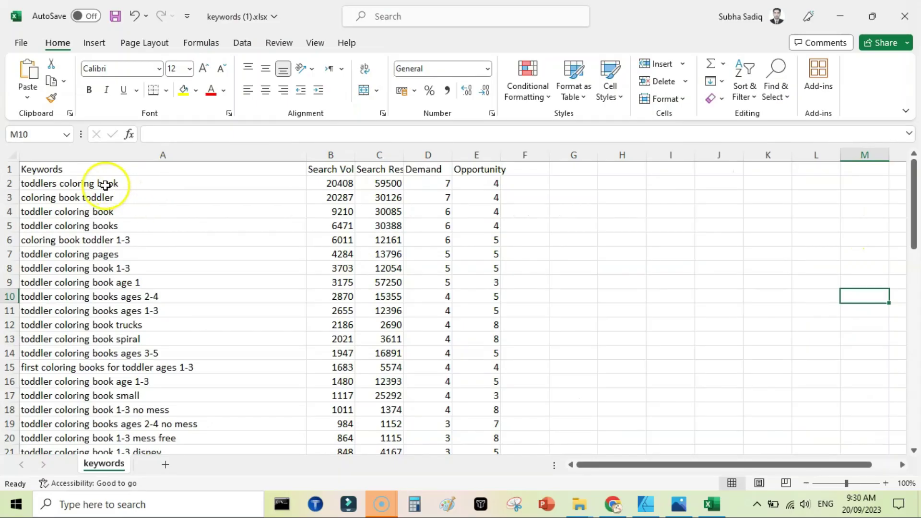
pyautogui.click(106, 183)
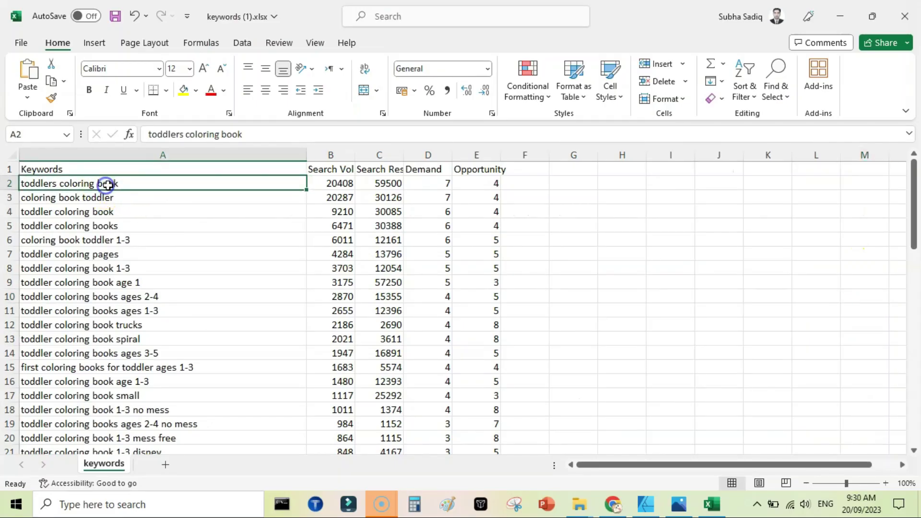
pyautogui.click(119, 193)
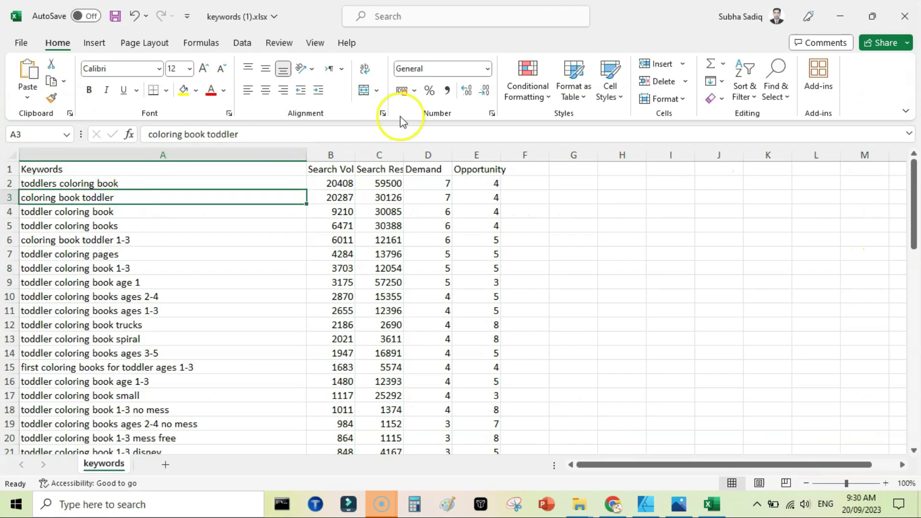
# Autofit columns B–E to their Search Volume, Search Results, Demand and Opportunity headers.
pyautogui.doubleClick(355, 155)
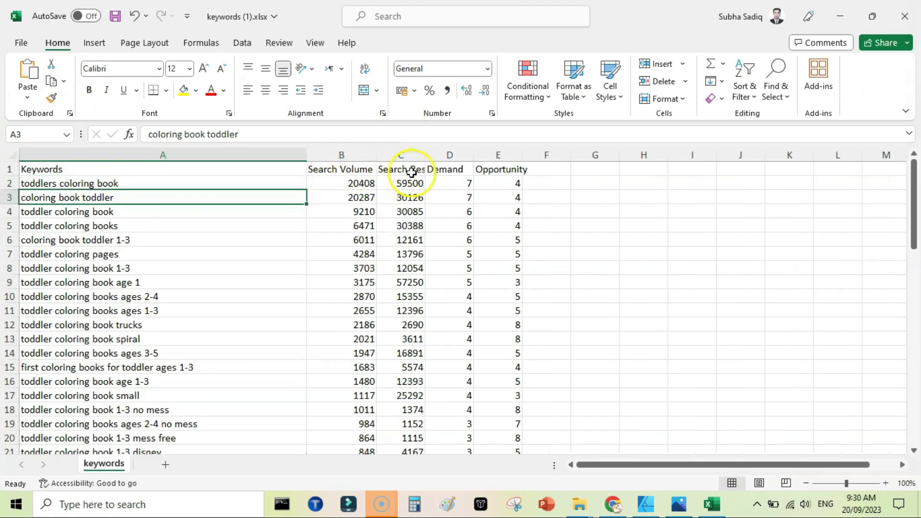
pyautogui.doubleClick(425, 155)
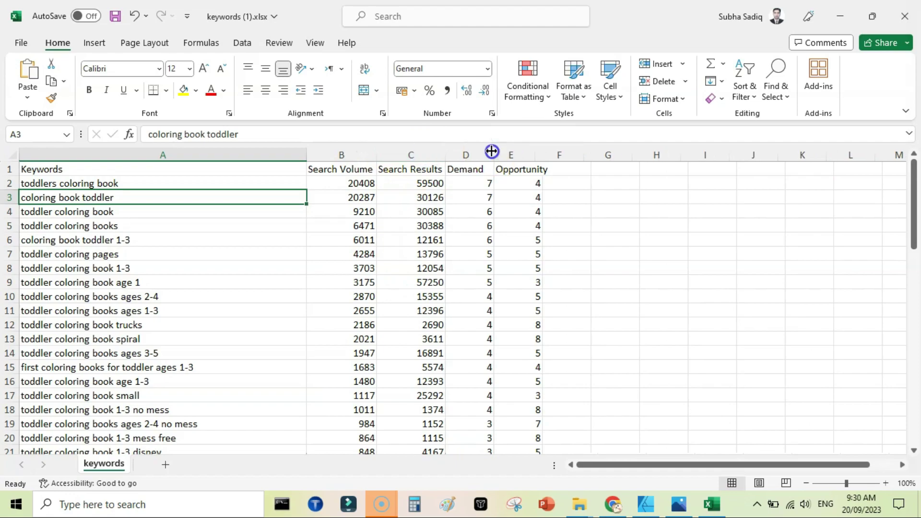
pyautogui.doubleClick(491, 150)
pyautogui.doubleClick(536, 154)
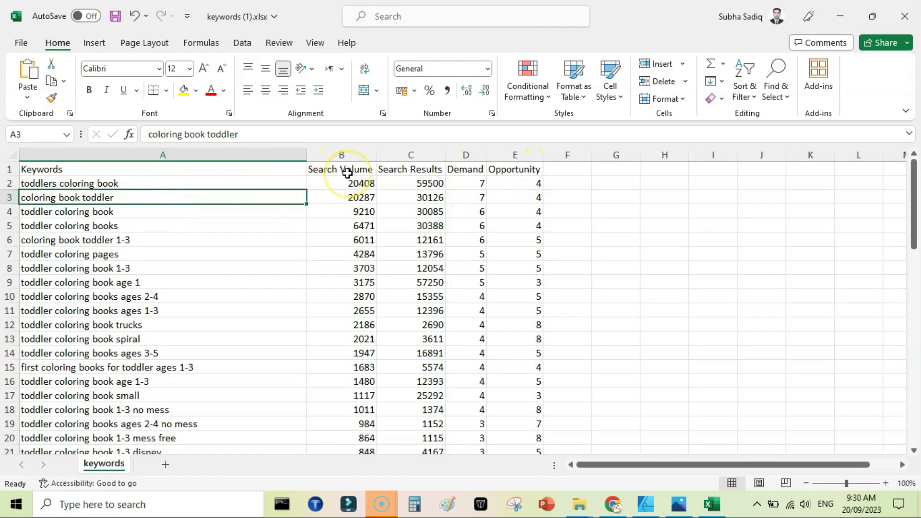
pyautogui.click(137, 242)
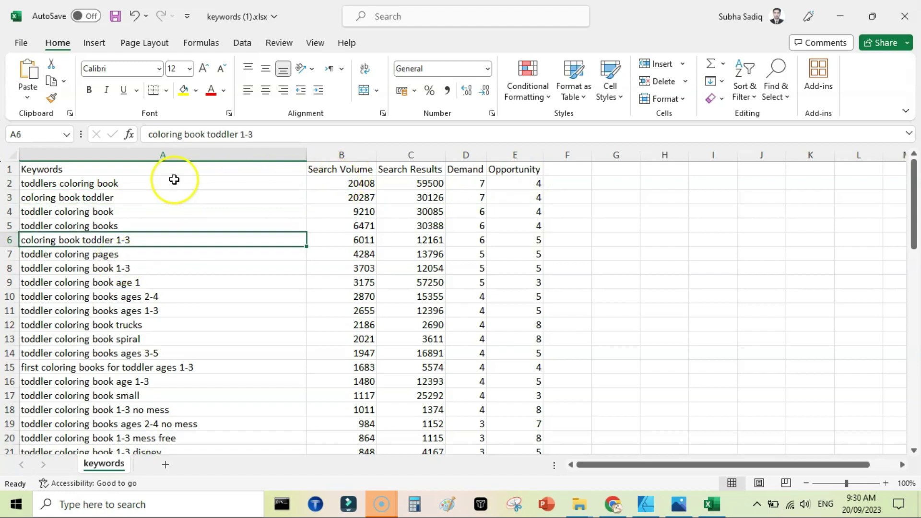
# Clear the spiral, no mess, disney, jumbo, bulk and with crayons keywords (A13, A18, A22, A27, A28, A32).
pyautogui.click(137, 342)
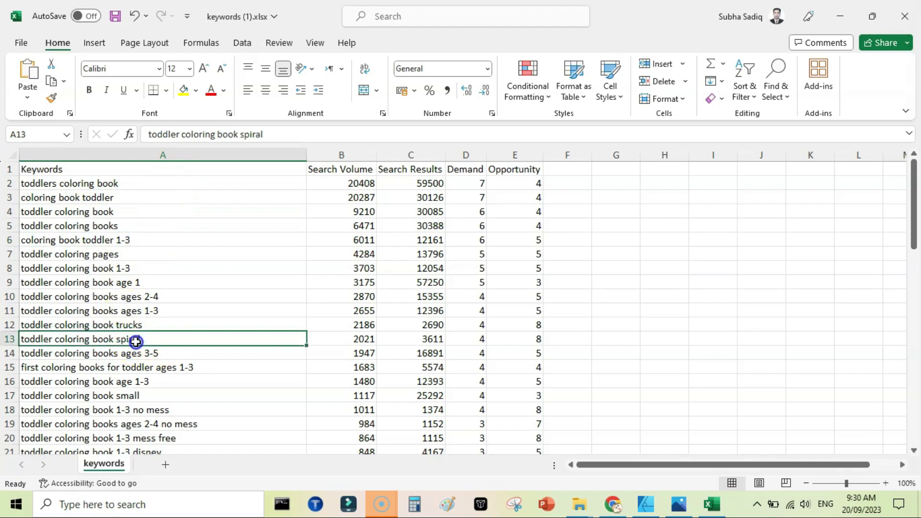
pyautogui.press('Delete')
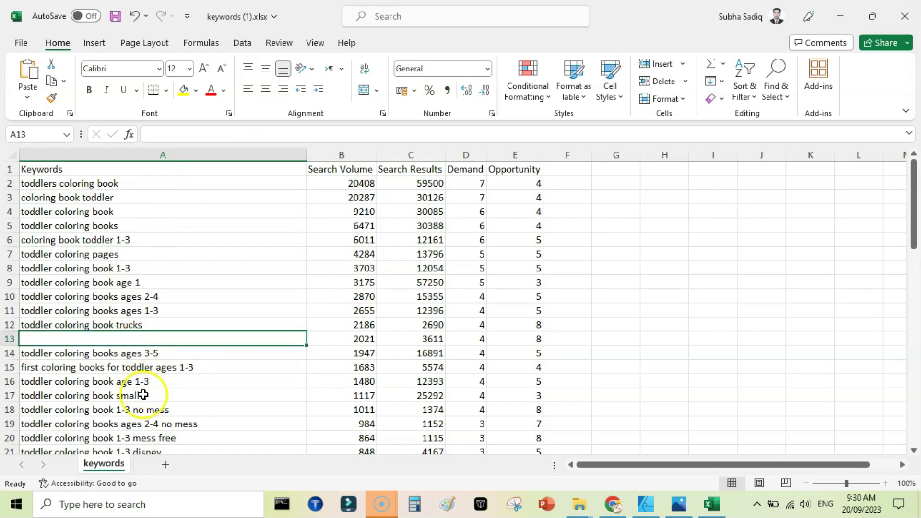
pyautogui.click(127, 394)
pyautogui.click(166, 414)
pyautogui.press('Delete')
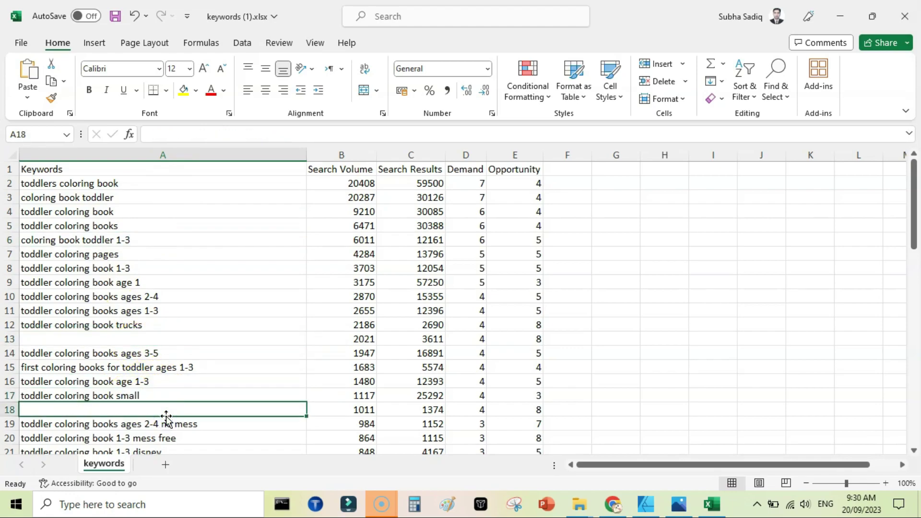
pyautogui.moveTo(914, 185); pyautogui.dragTo(916, 249)
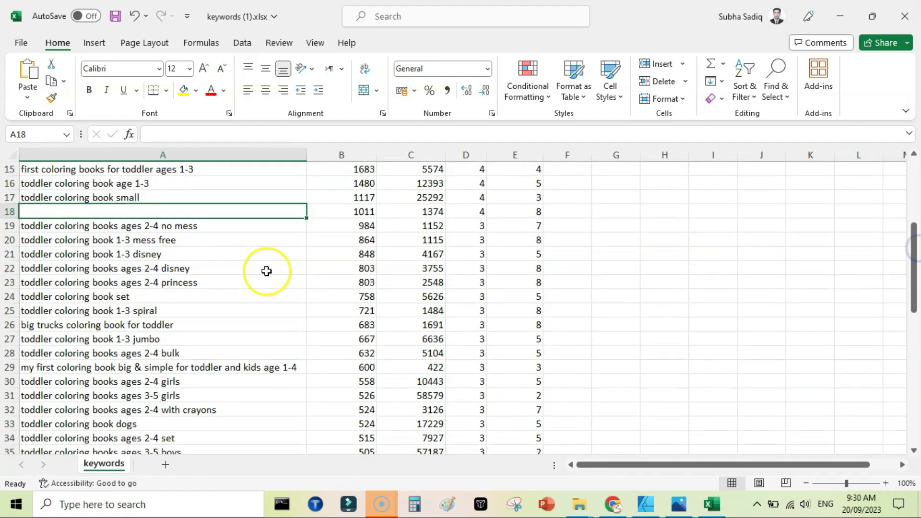
pyautogui.click(260, 272)
pyautogui.press('Delete')
pyautogui.click(166, 339)
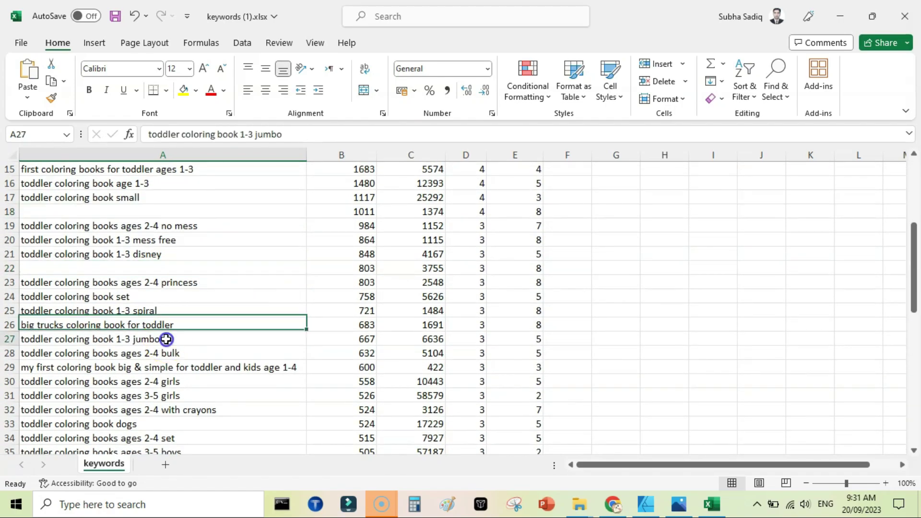
pyautogui.press('Delete')
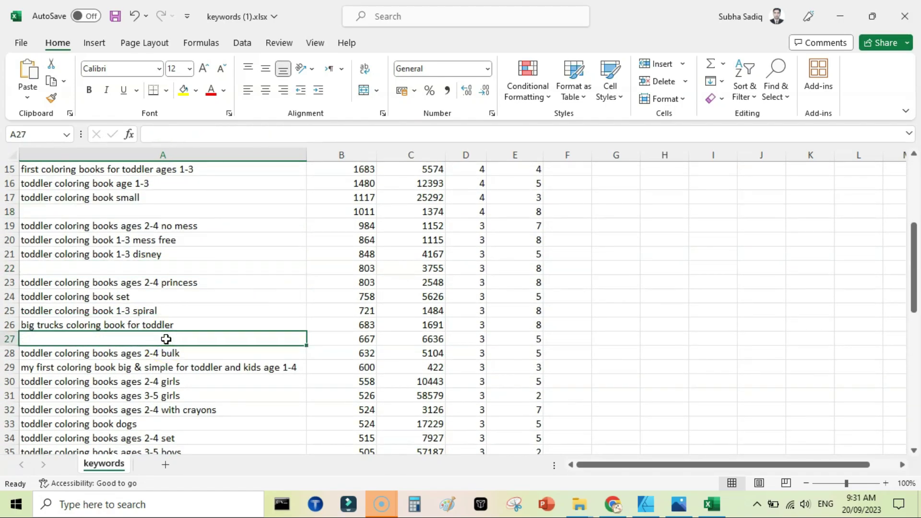
pyautogui.click(204, 354)
pyautogui.press('Delete')
pyautogui.click(263, 409)
pyautogui.press('Delete')
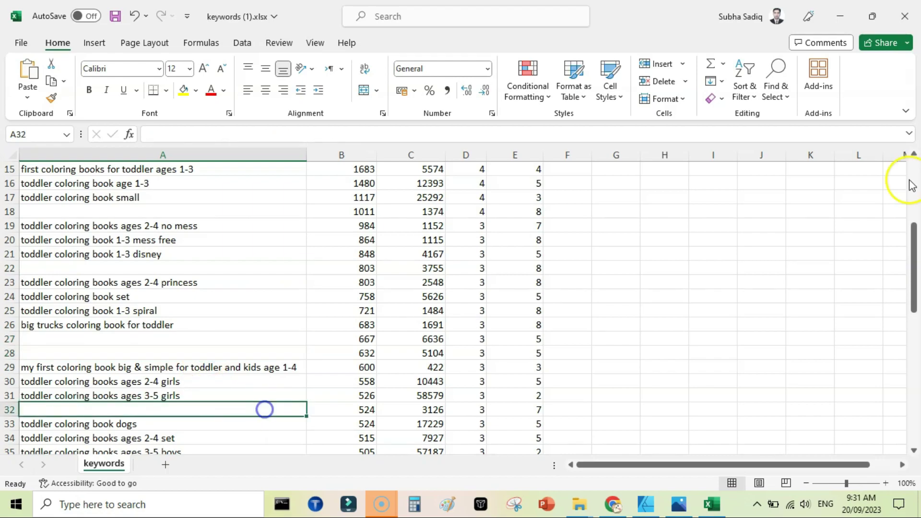
pyautogui.moveTo(911, 221); pyautogui.dragTo(913, 263)
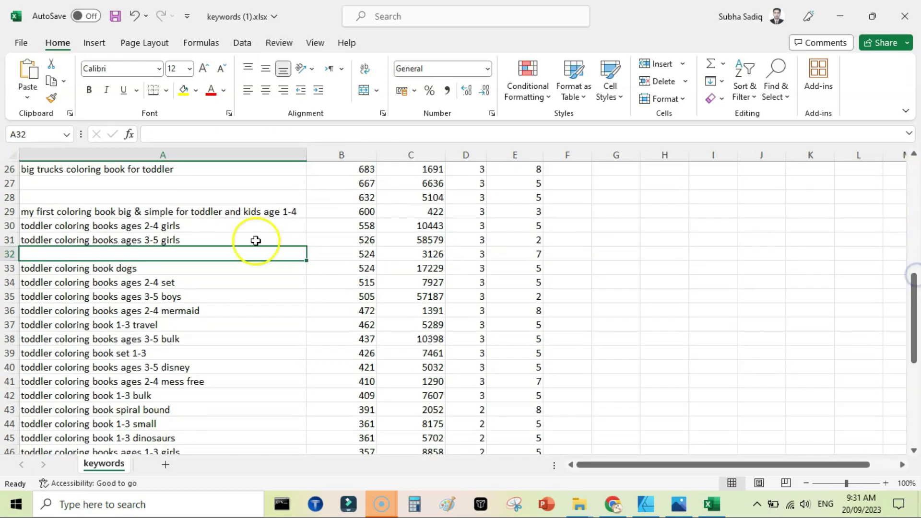
# Copy the remaining keyword list from A2 down and choose manual targeting for the campaign.
pyautogui.moveTo(247, 273); pyautogui.dragTo(201, 183)
pyautogui.hotkey('ctrl', 'c')
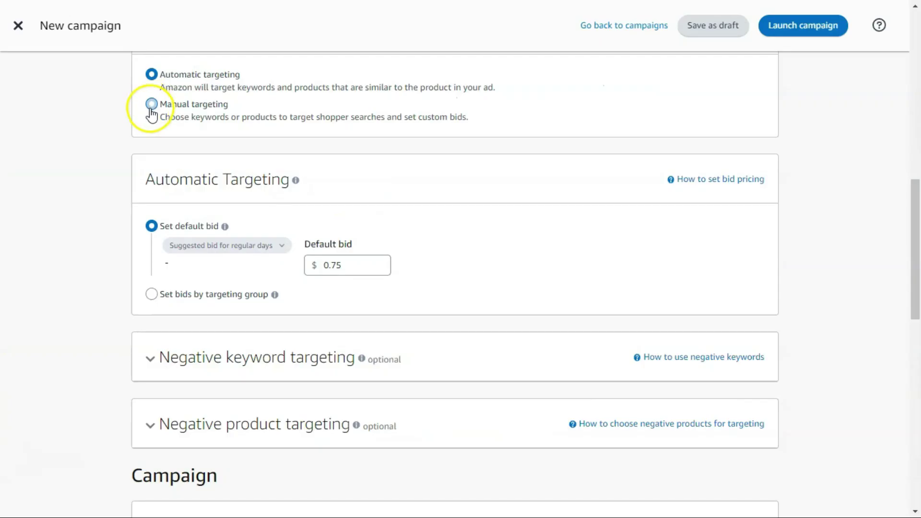
pyautogui.click(152, 104)
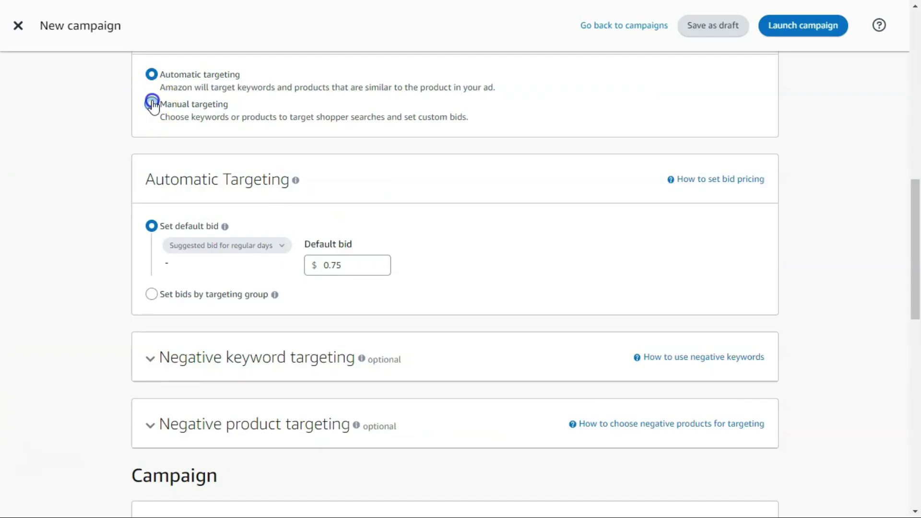
# Paste the keyword list as exact-match only and add all 18 keywords at $0.35 bids.
pyautogui.scroll(-2, 271, 208)
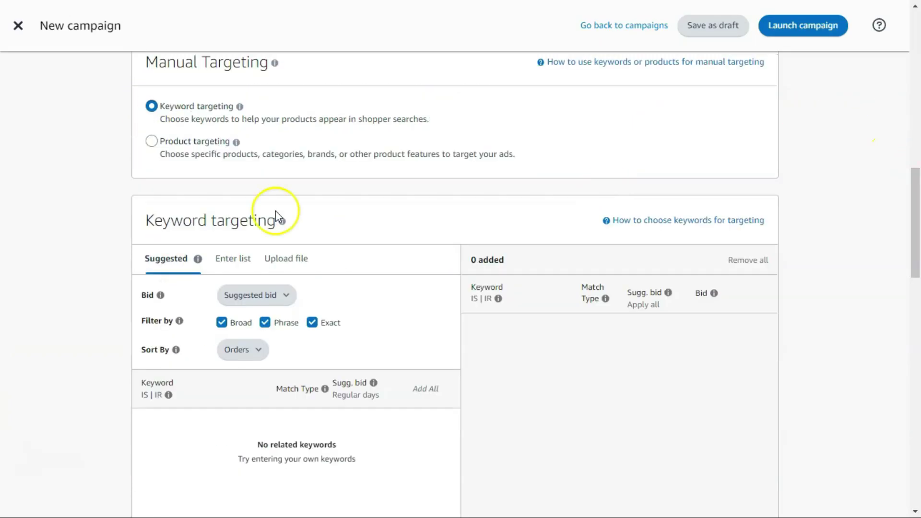
pyautogui.click(237, 265)
pyautogui.click(266, 322)
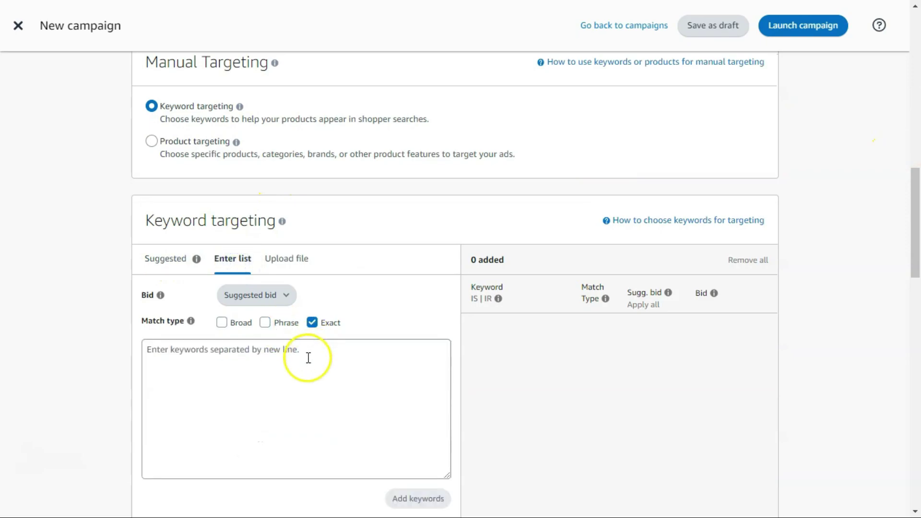
pyautogui.click(308, 357)
pyautogui.hotkey('ctrl', 'v')
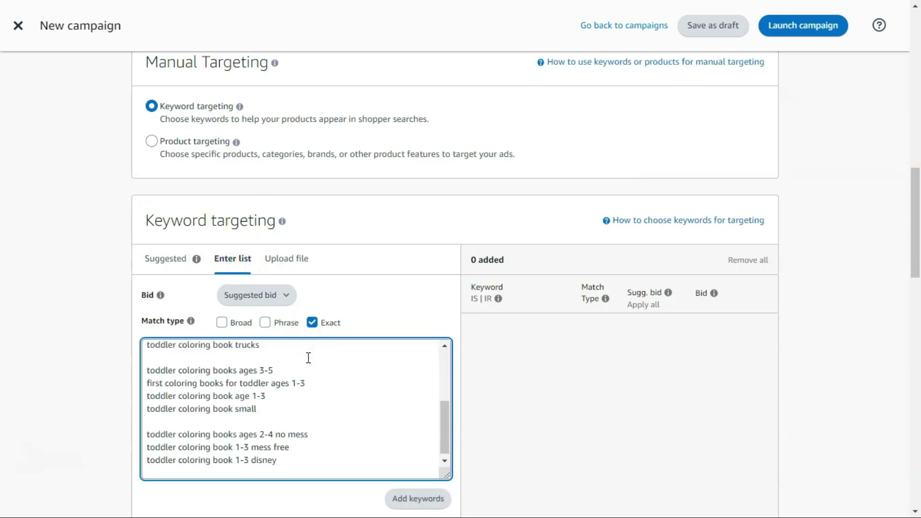
pyautogui.click(424, 498)
pyautogui.write('0.')
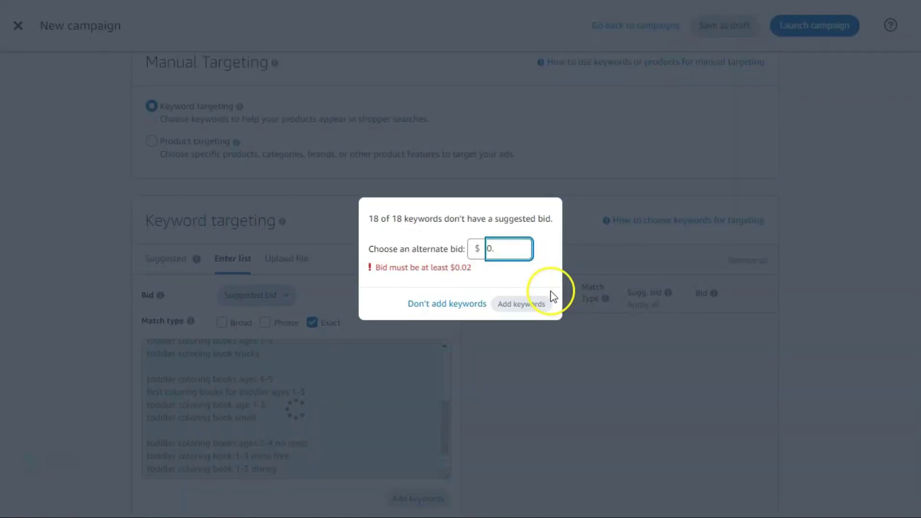
pyautogui.write('35')
pyautogui.click(509, 303)
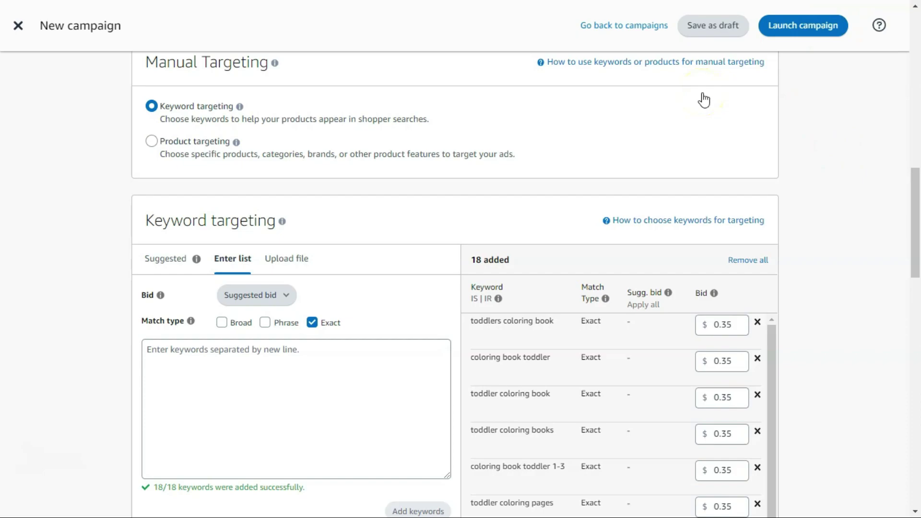
# Show Titans Pro suggestions for 'puzzle book' sorted by Opportunity, highest first.
pyautogui.write('zzle book')
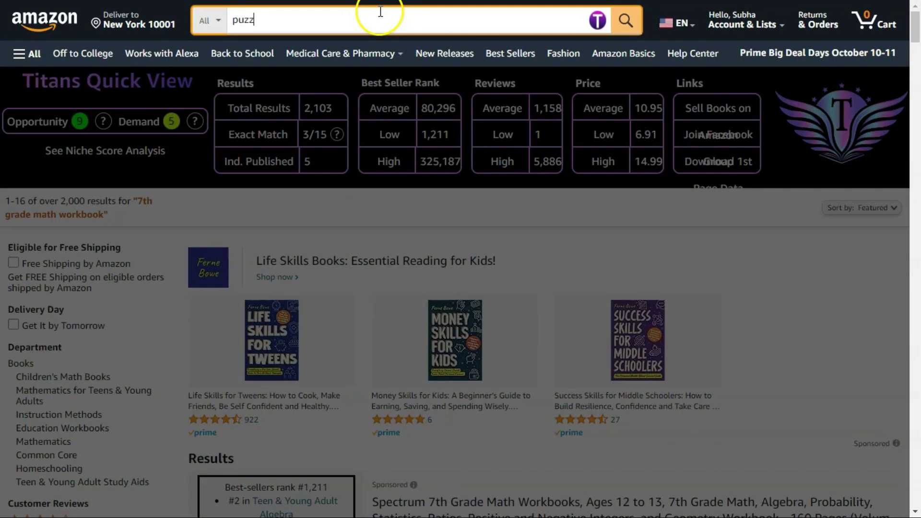
pyautogui.click(597, 20)
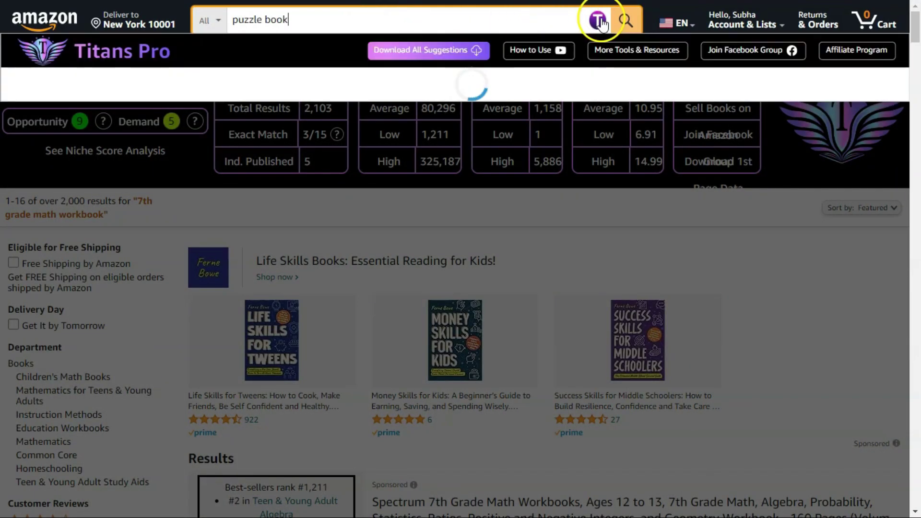
pyautogui.click(385, 89)
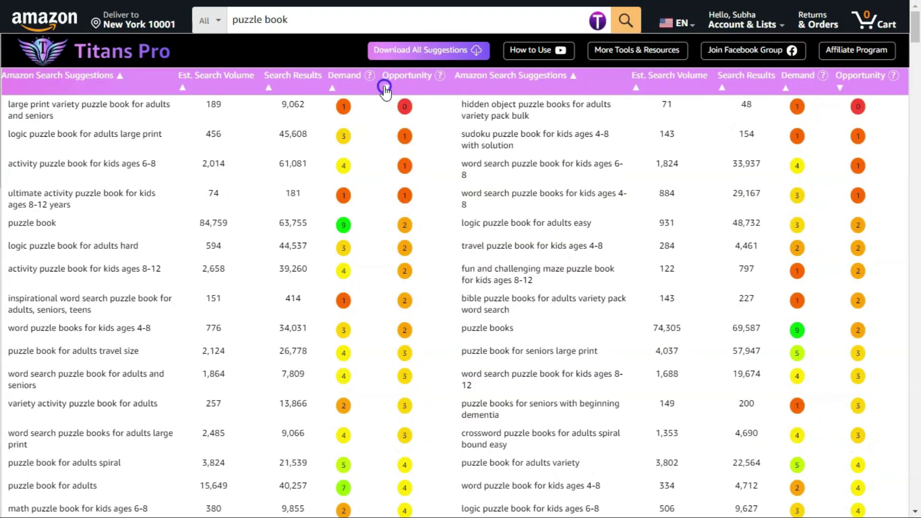
pyautogui.click(385, 89)
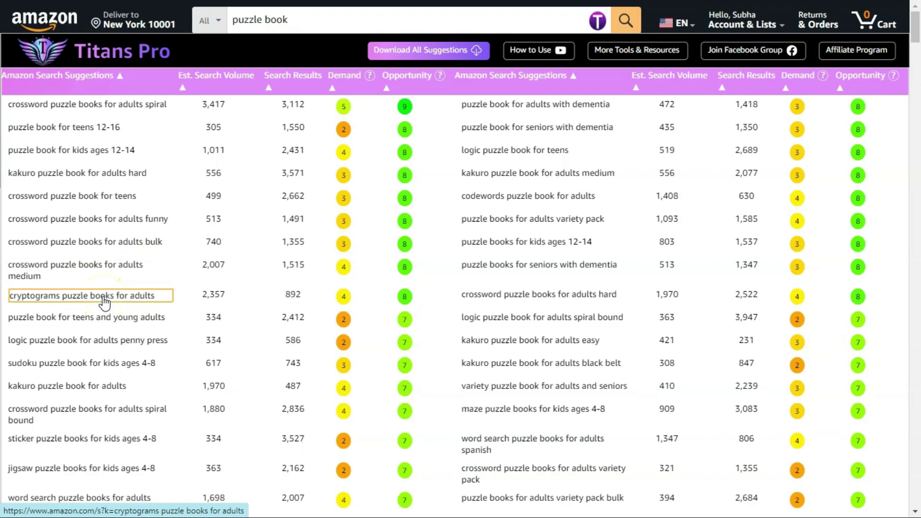
pyautogui.click(131, 299)
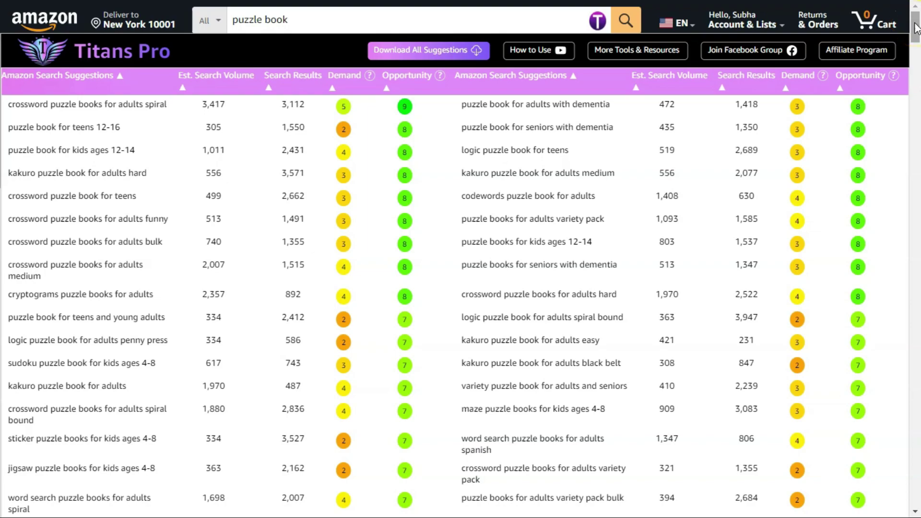
pyautogui.press('F11')
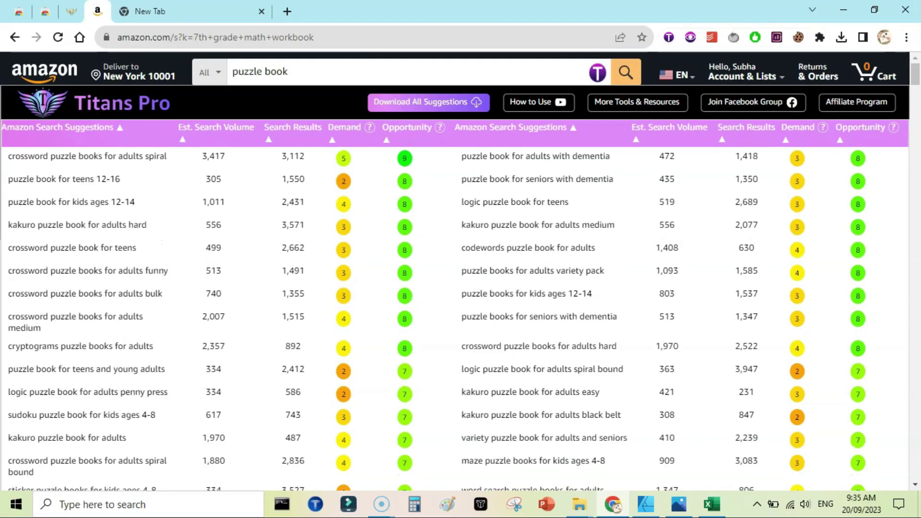
# Switch the Titans Pro plan's pricing from yearly to monthly, showing $14/month.
pyautogui.press('F11')
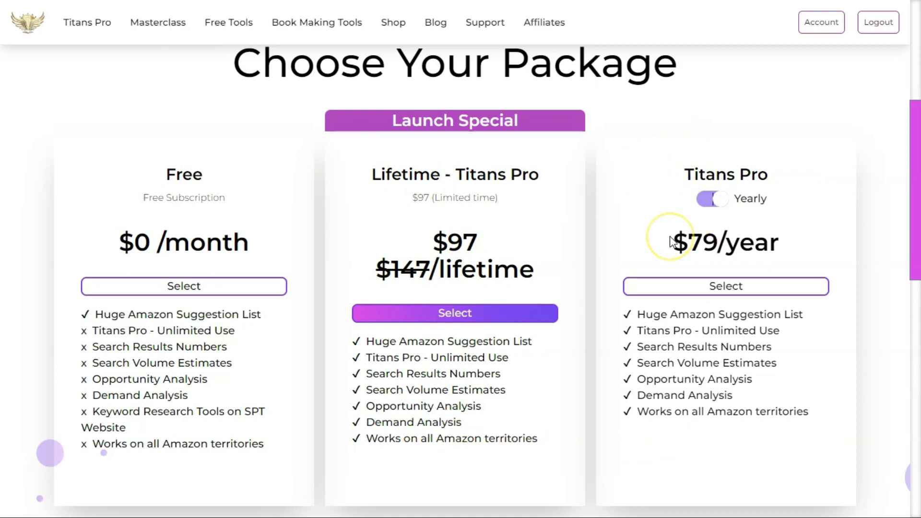
pyautogui.click(707, 199)
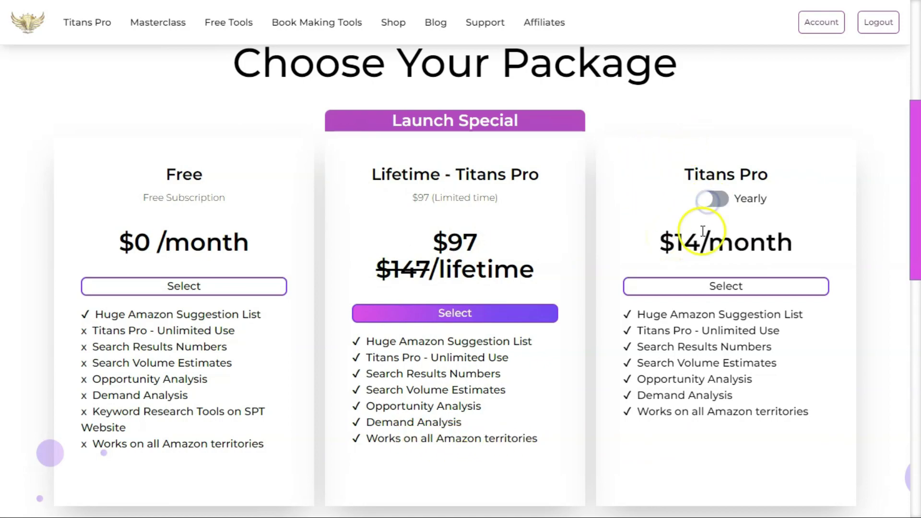
pyautogui.press('F11')
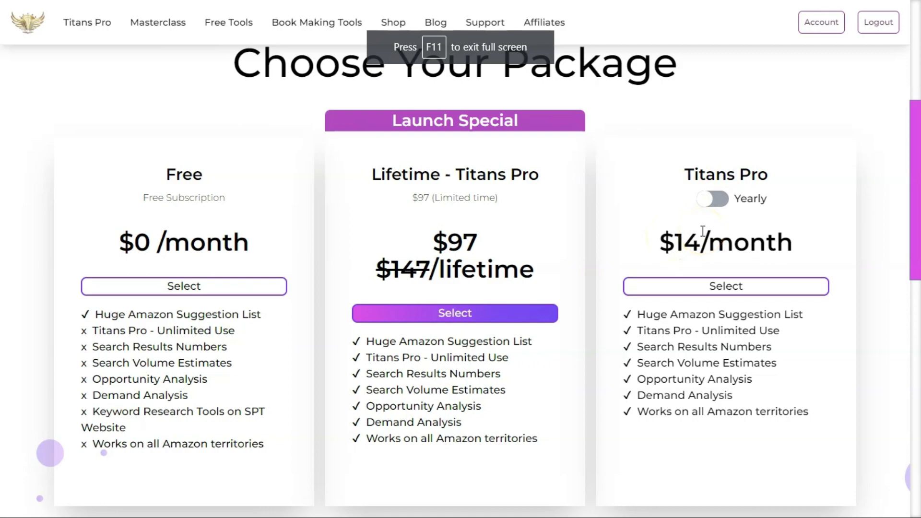